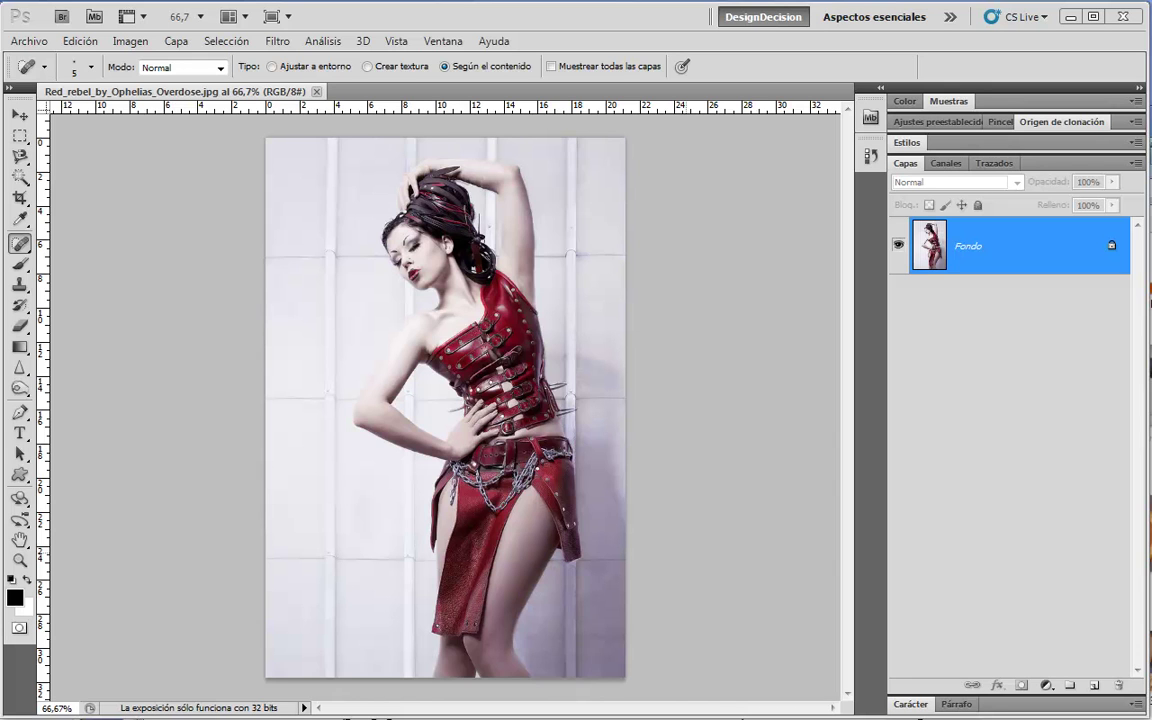
Show the Historia panel beside the open photo
left_click(869, 157)
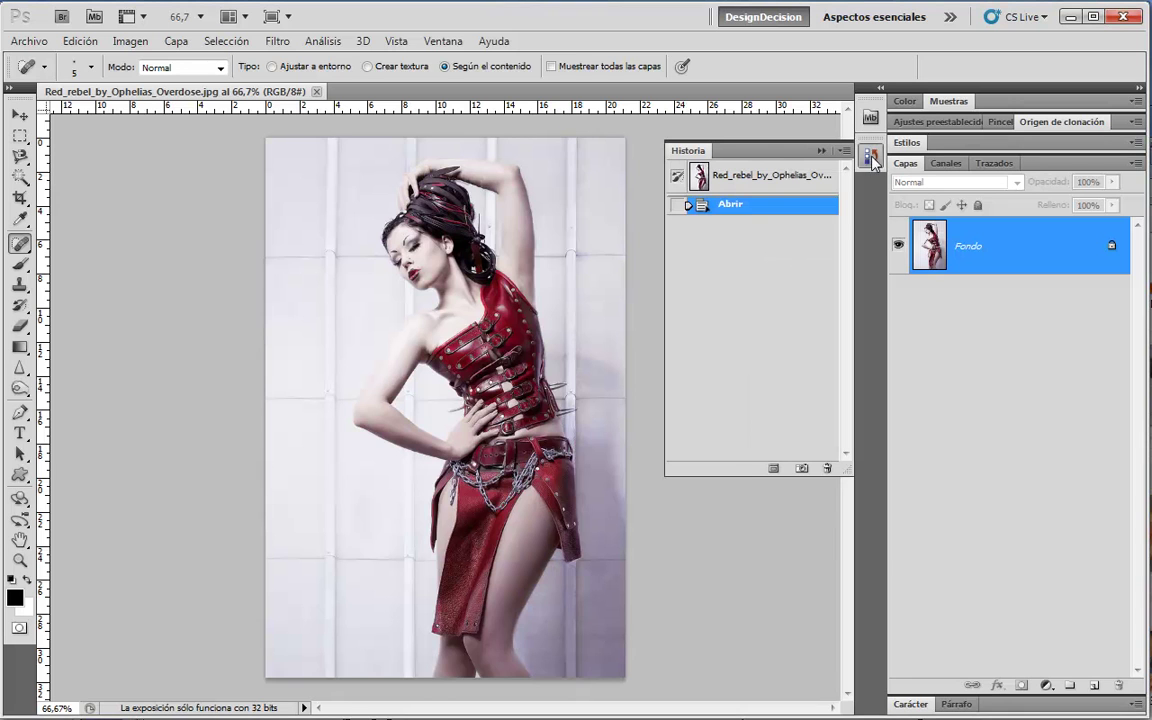
left_click(871, 157)
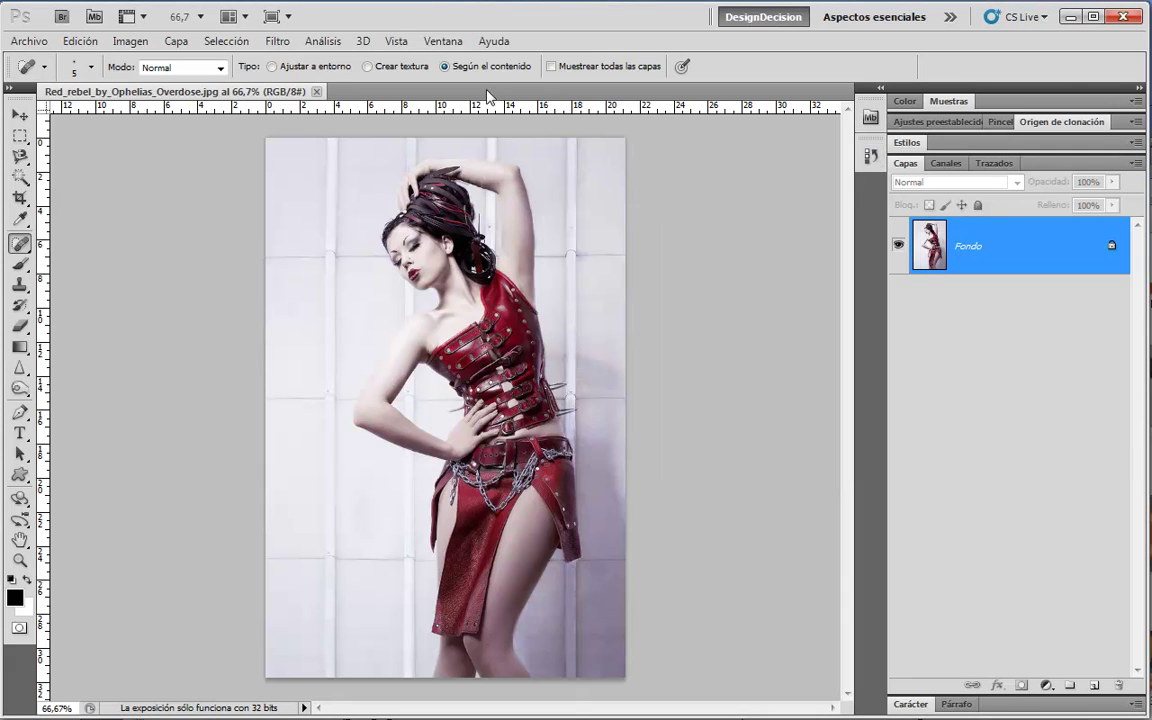
left_click(444, 41)
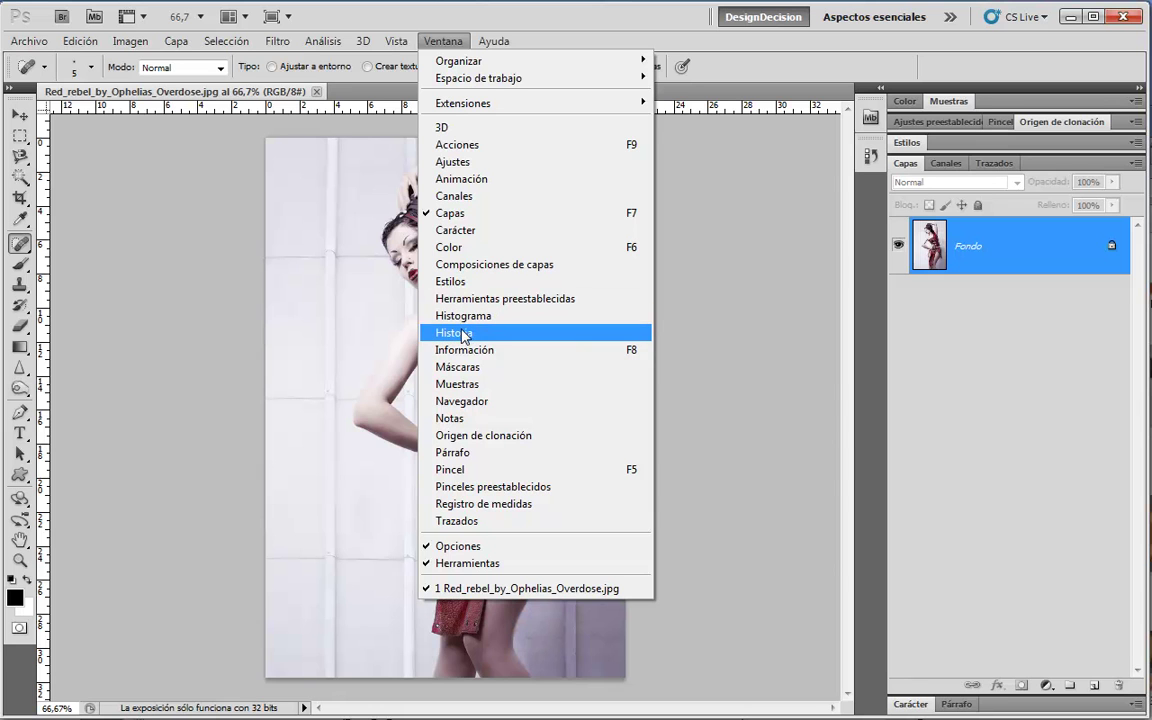
left_click(871, 158)
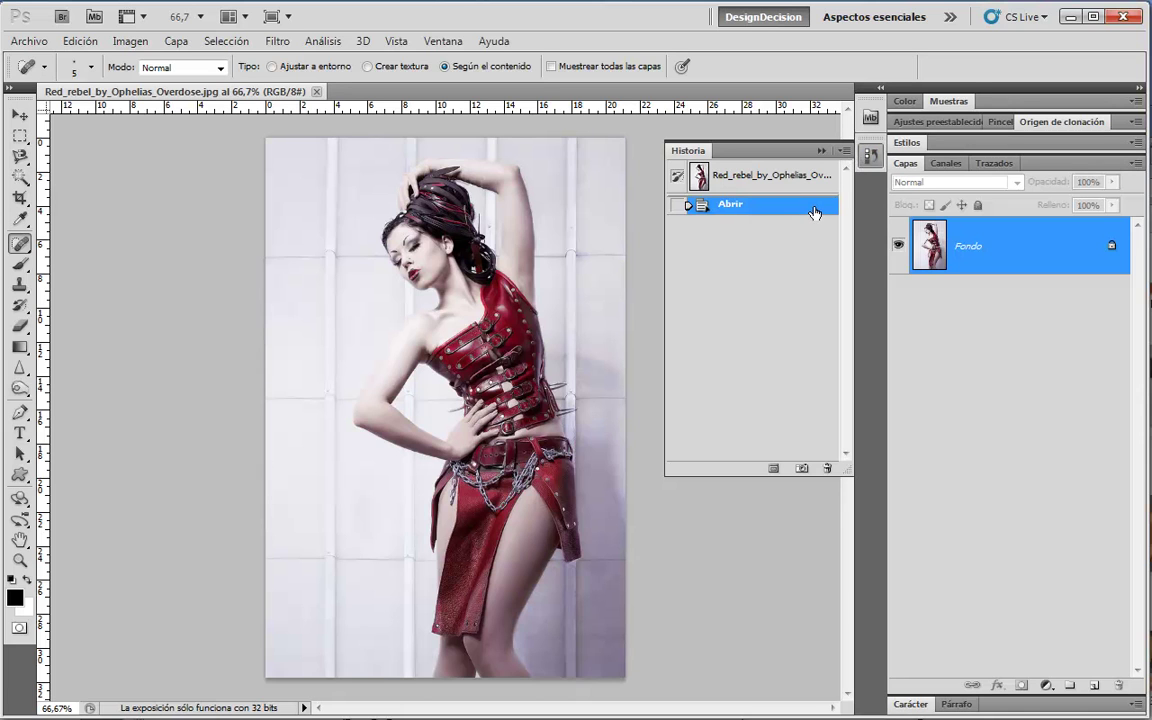
left_click(873, 157)
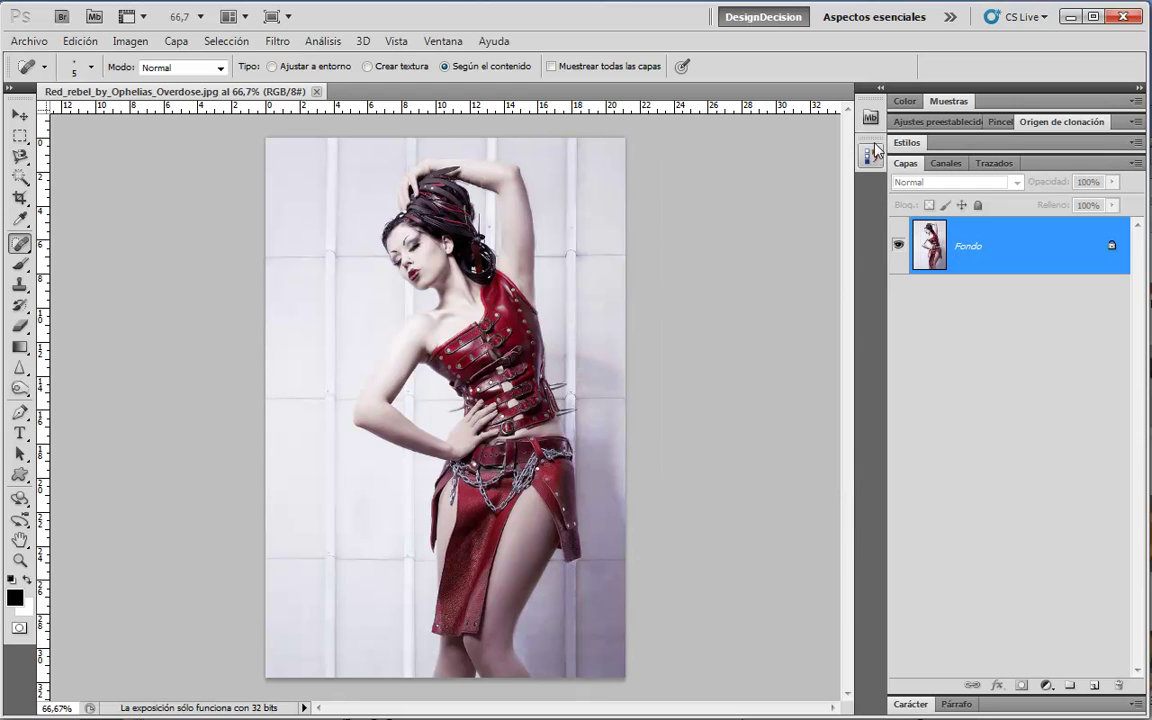
left_click(872, 157)
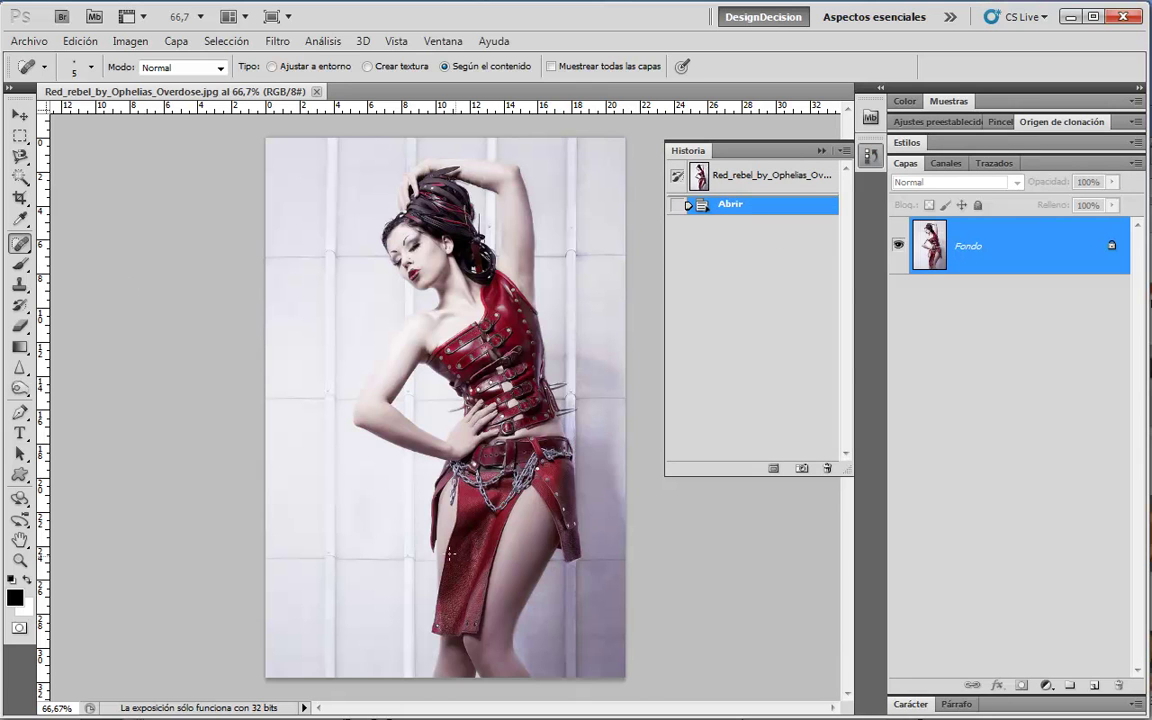
Apply Corrección selectiva to the Rojos with Amarillo at -100% and Negro at +100% to recolour the red outfit
left_click(128, 41)
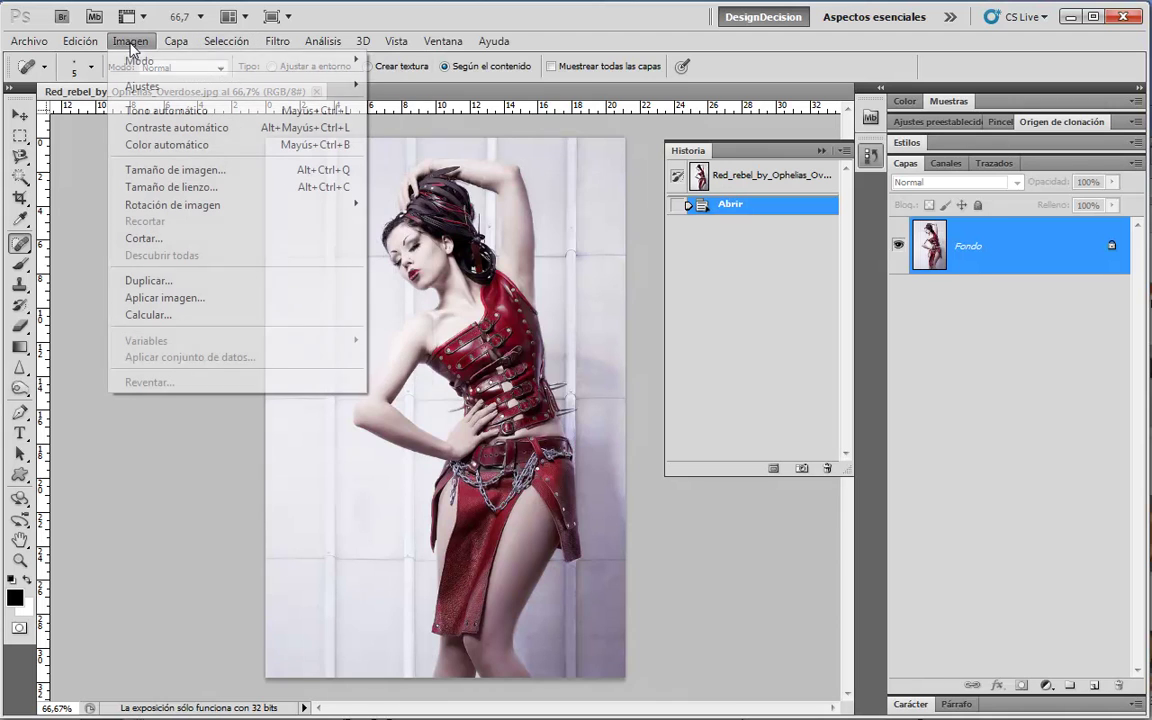
mouse_move(194, 93)
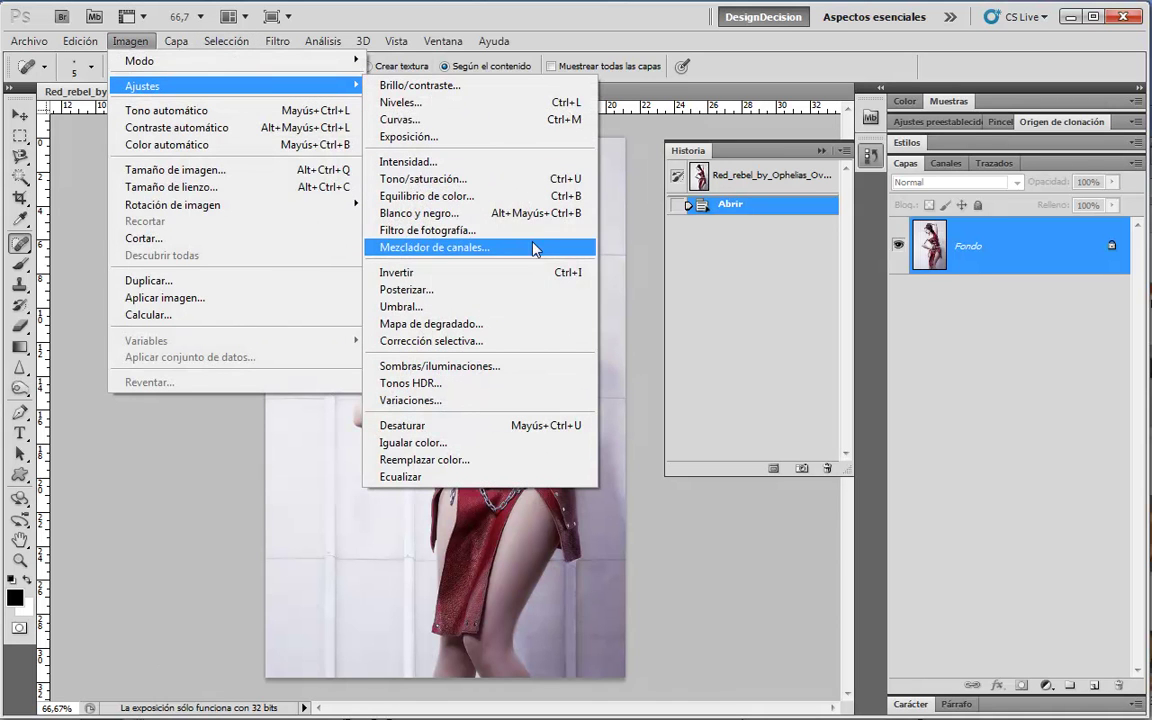
left_click(518, 346)
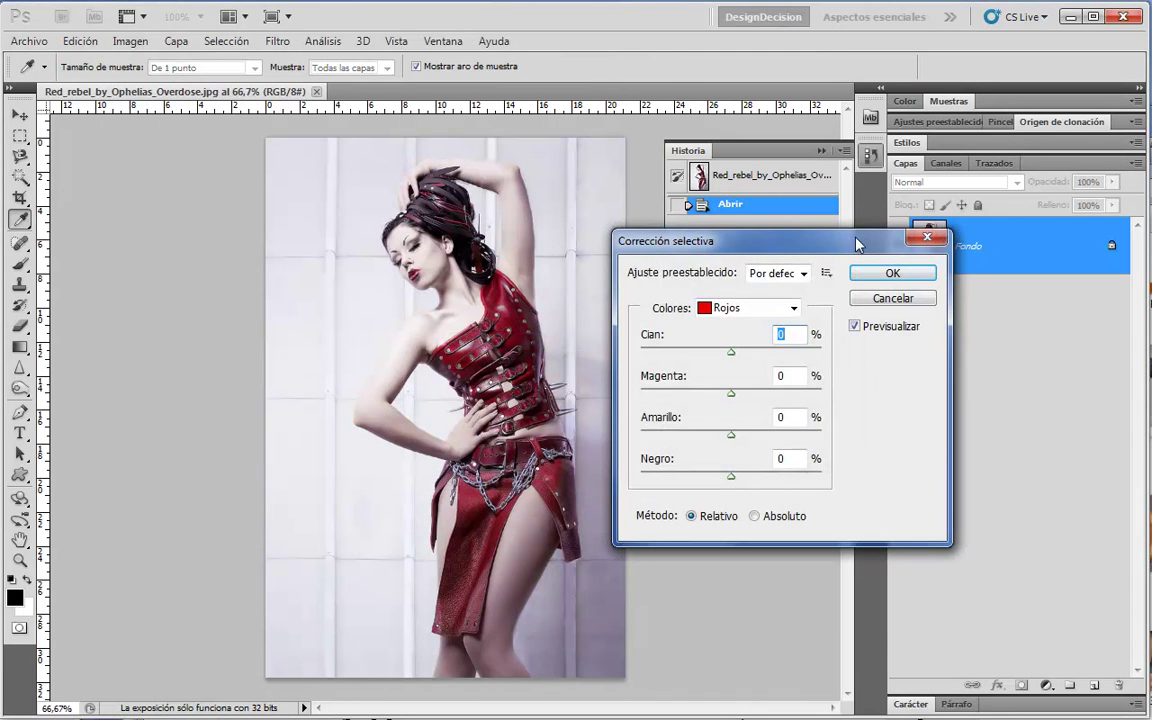
left_click_drag(853, 245, 929, 222)
left_click_drag(802, 414, 712, 413)
left_click_drag(807, 453, 940, 458)
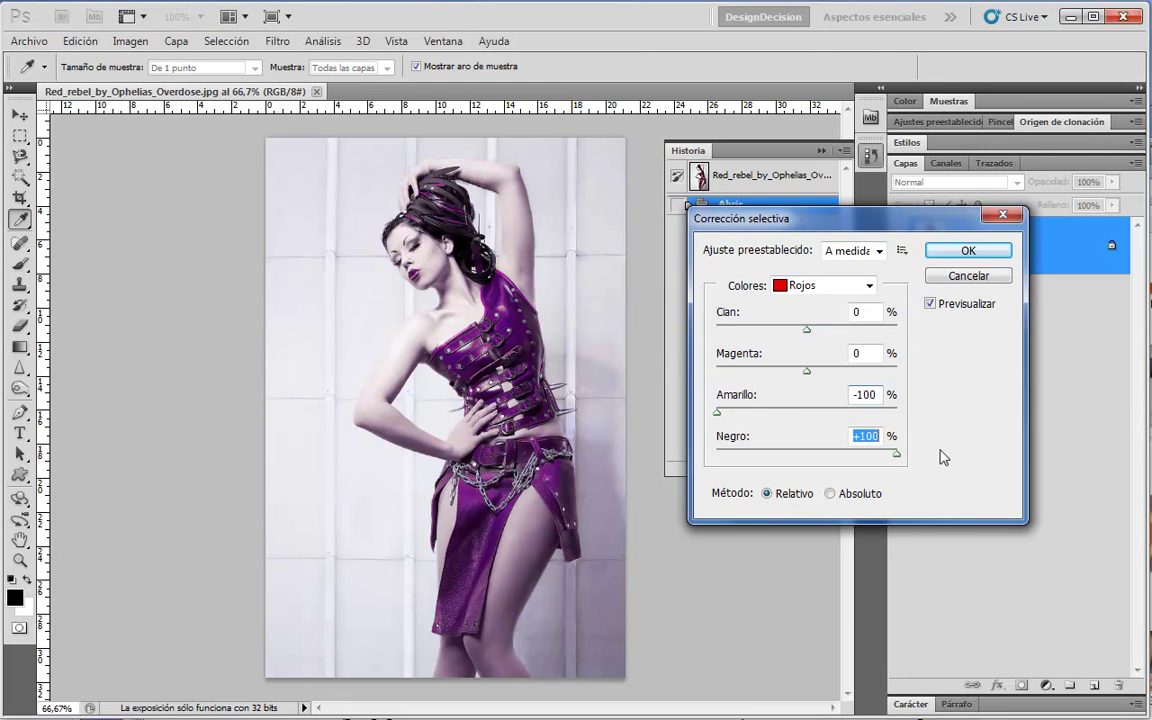
left_click(968, 251)
key("j")
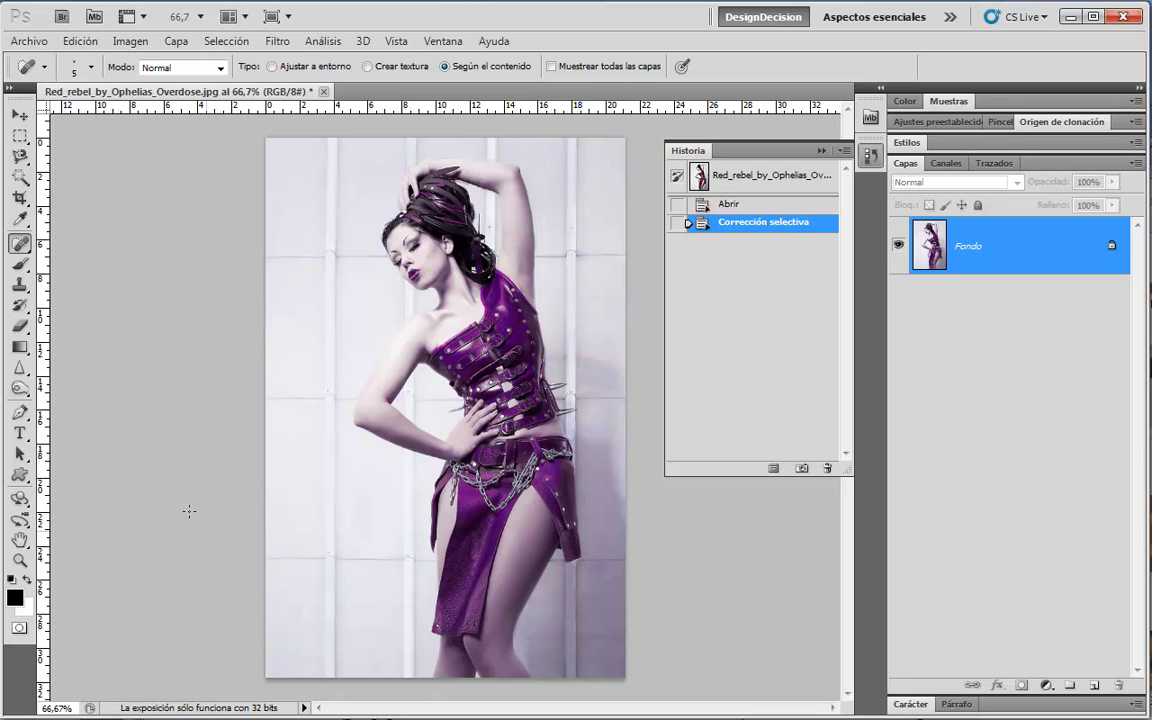
Set up the Brush tool with black, a size of 250 px and 37% opacity
left_click(19, 263)
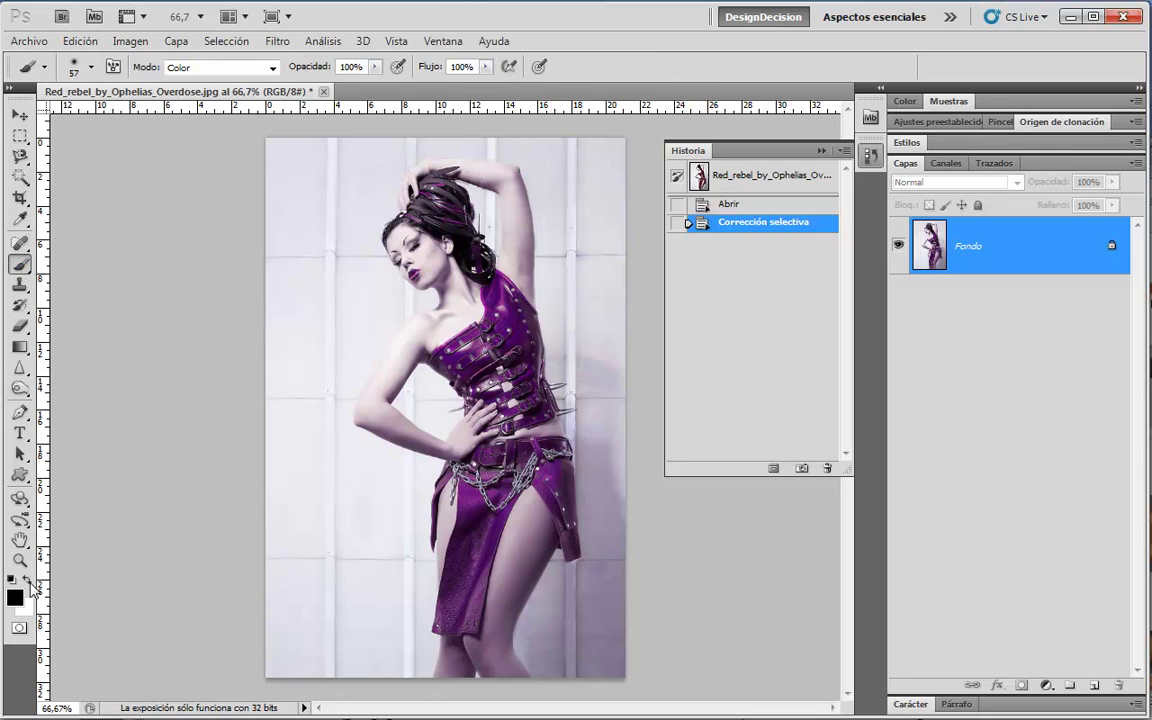
key("bracketright")
key("bracketright")
key("bracketright")
key("bracketright")
key("bracketright")
key("bracketright")
key("bracketright")
key("bracketright")
key("bracketright")
key("bracketright")
key("bracketright")
key("bracketright")
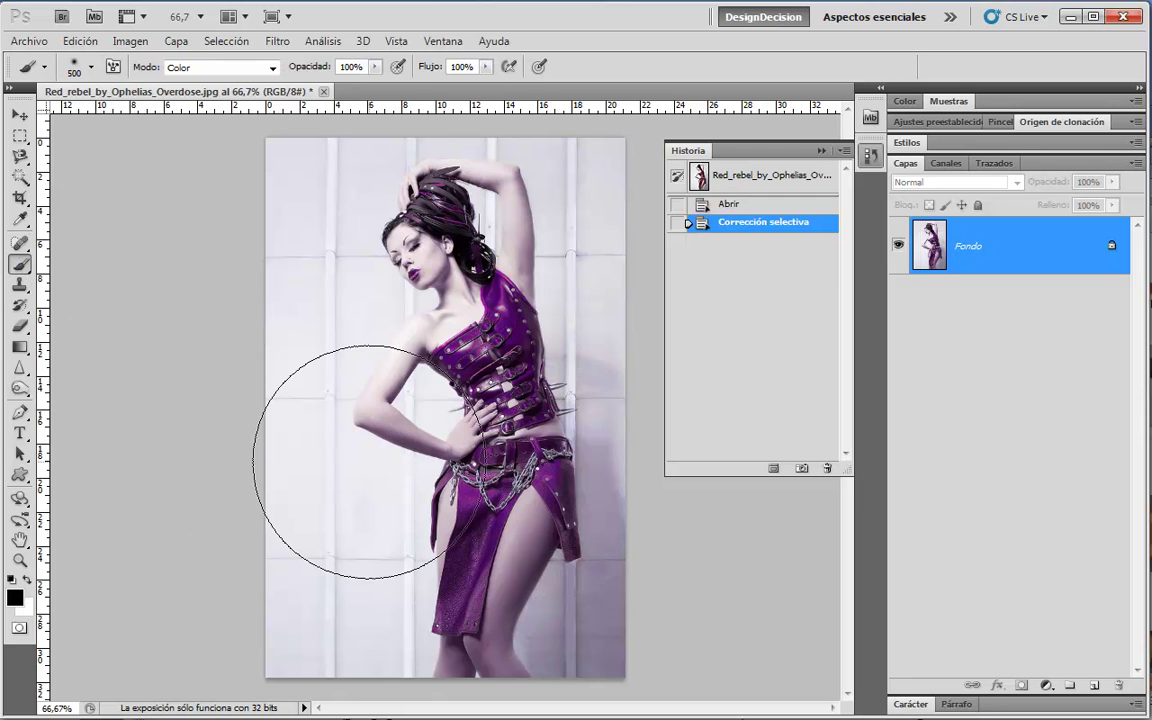
key("bracketleft")
key("bracketleft")
key("bracketleft")
key("bracketleft")
key("bracketleft")
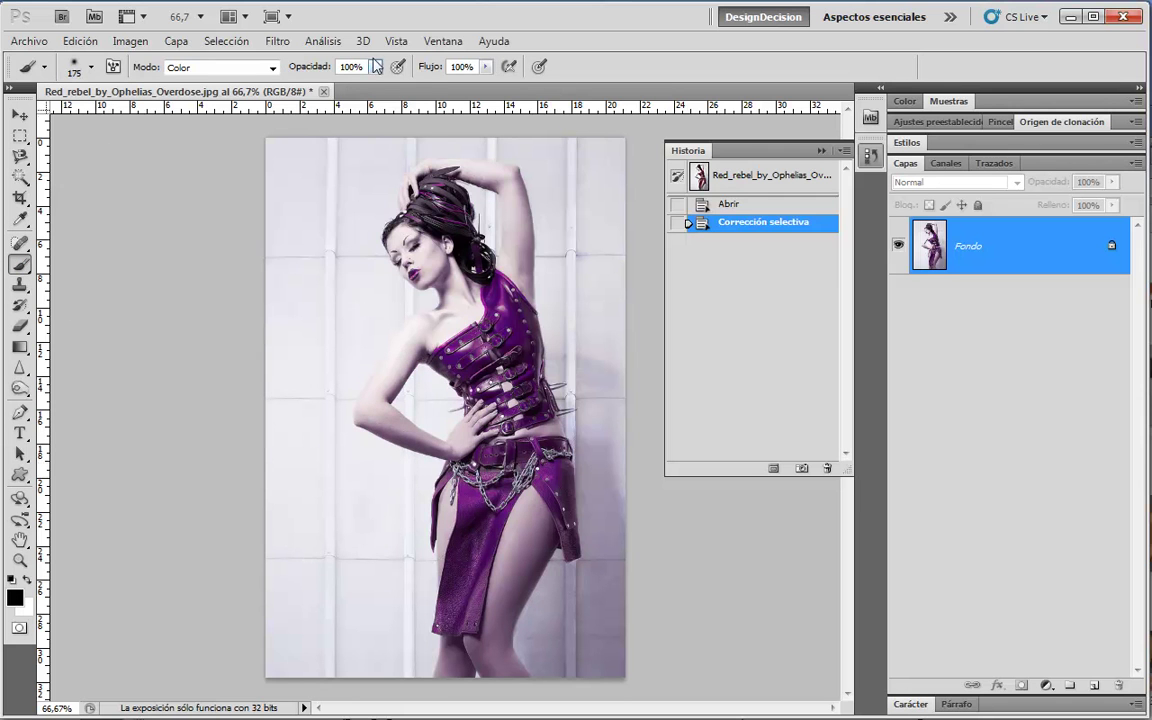
mouse_move(375, 66)
left_mouse_down()
mouse_move(305, 97)
mouse_move(316, 92)
left_mouse_up()
left_click(185, 479)
key("bracketright")
key("bracketright")
key("bracketright")
key("bracketright")
key("bracketright")
key("bracketleft")
key("bracketleft")
key("bracketleft")
key("bracketleft")
key("bracketleft")
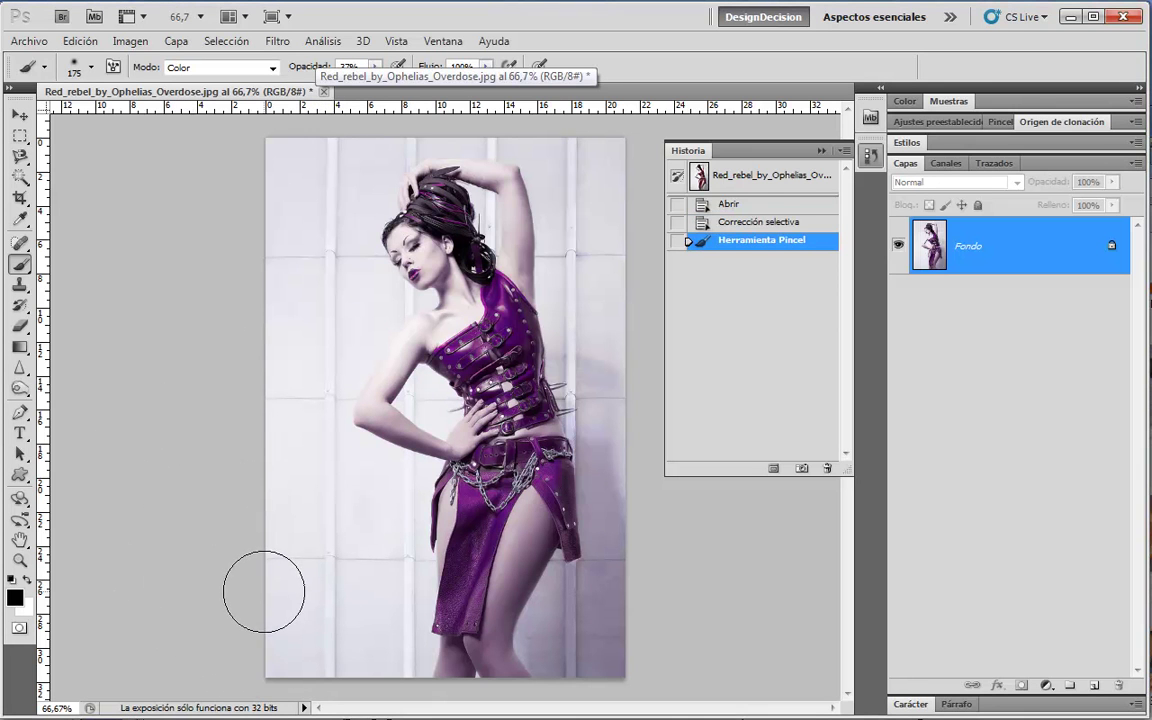
key("bracketright")
key("bracketright")
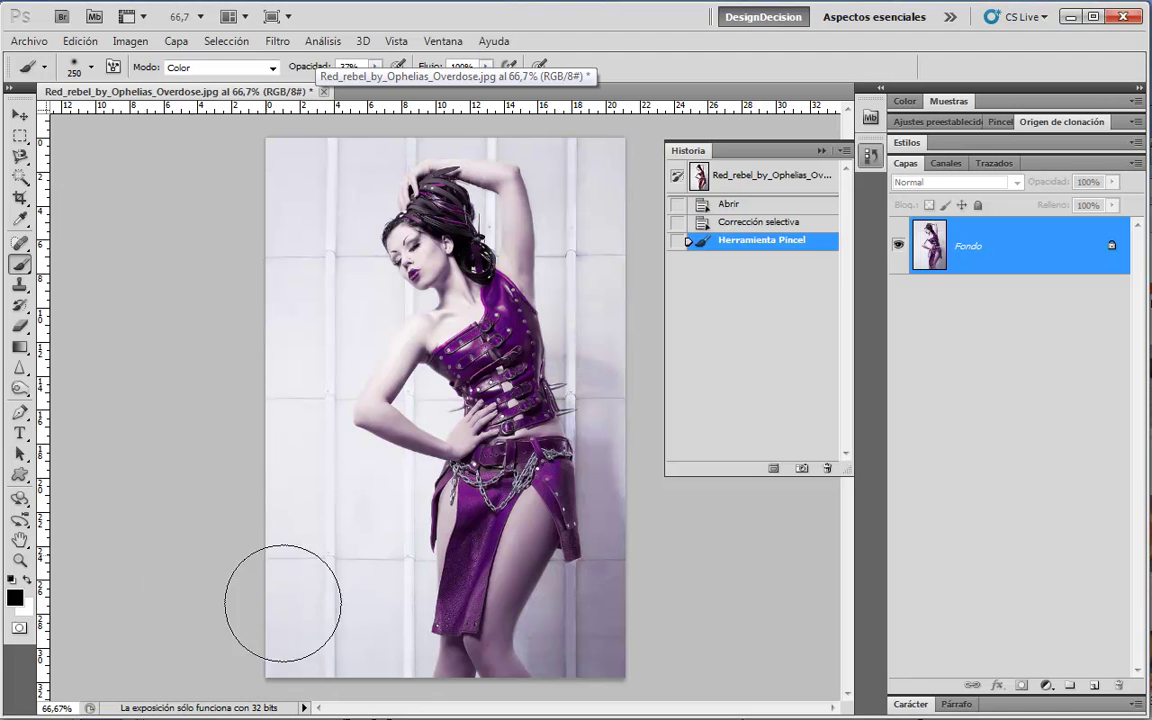
Brush black in Color mode over the skirt, legs and waist to mute their purple tones
left_click_drag(498, 546, 572, 540)
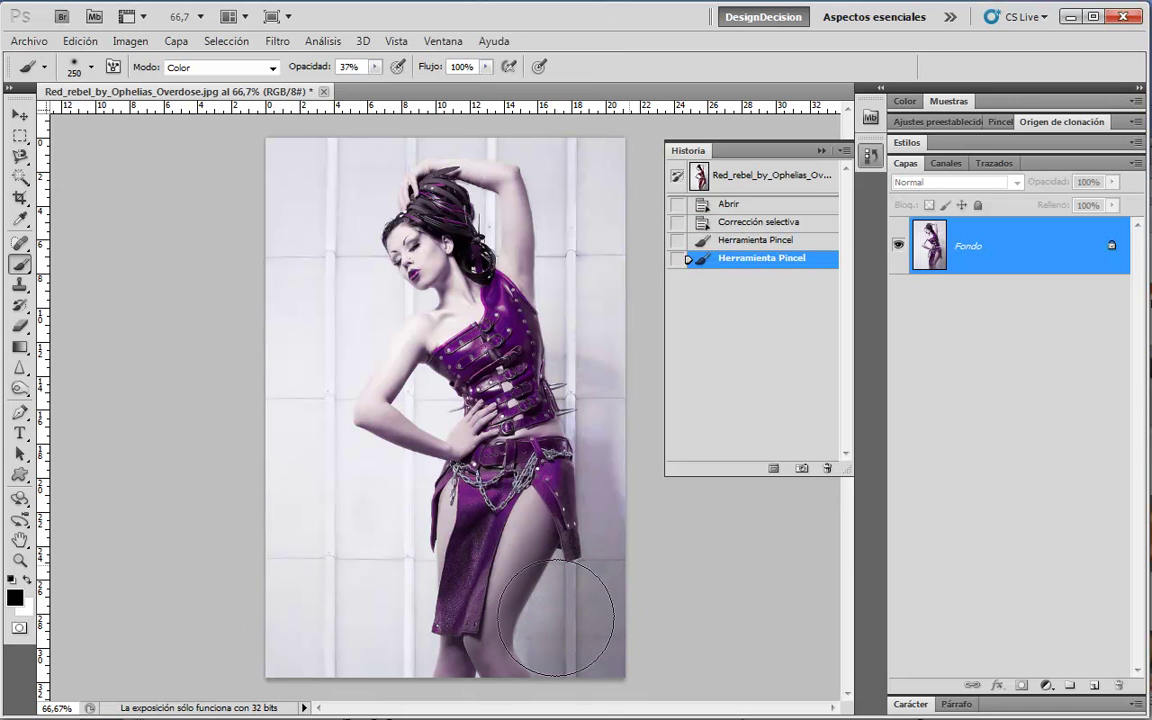
left_click_drag(406, 548, 440, 470)
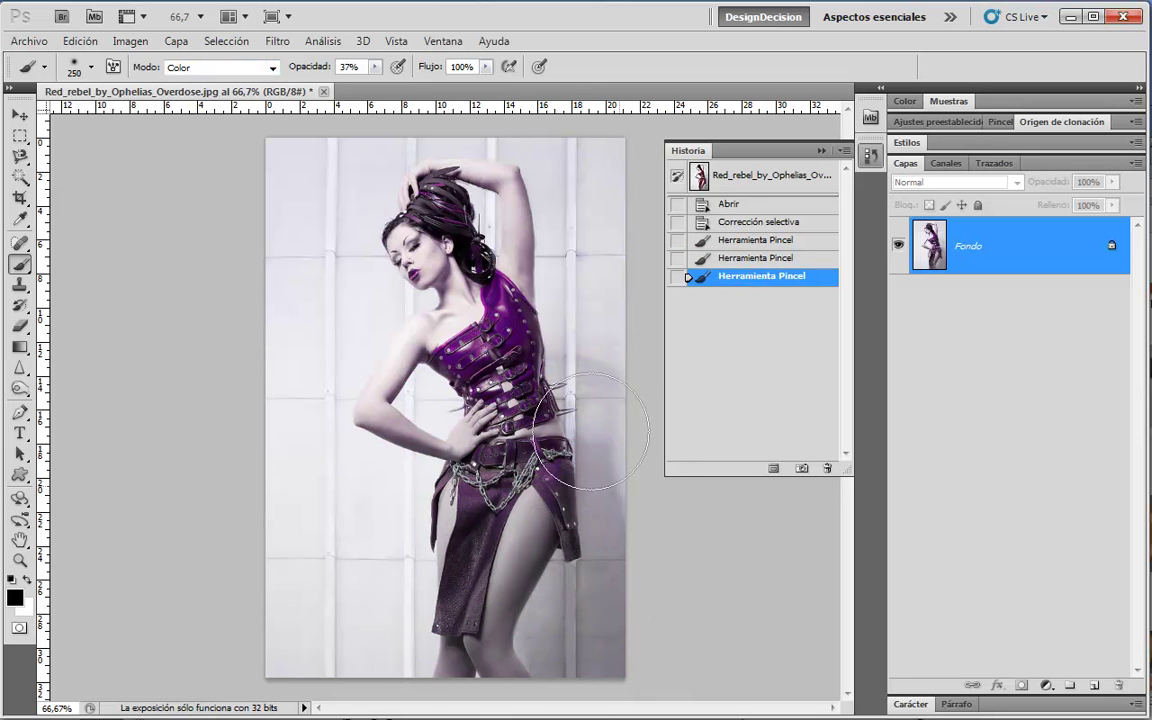
mouse_move(470, 437)
left_mouse_down()
mouse_move(514, 527)
mouse_move(560, 460)
left_mouse_up()
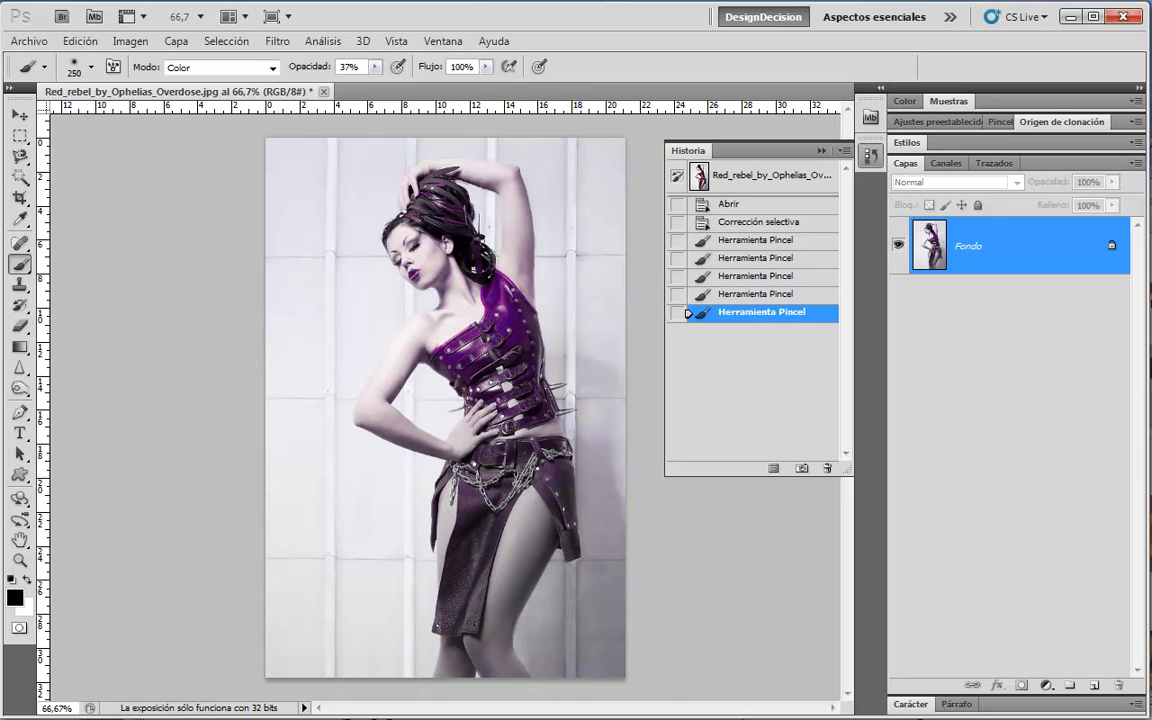
Darken the lower part of the photo with large black brush strokes in Normal mode, and reduce the brush size to 90 px
left_click(268, 67)
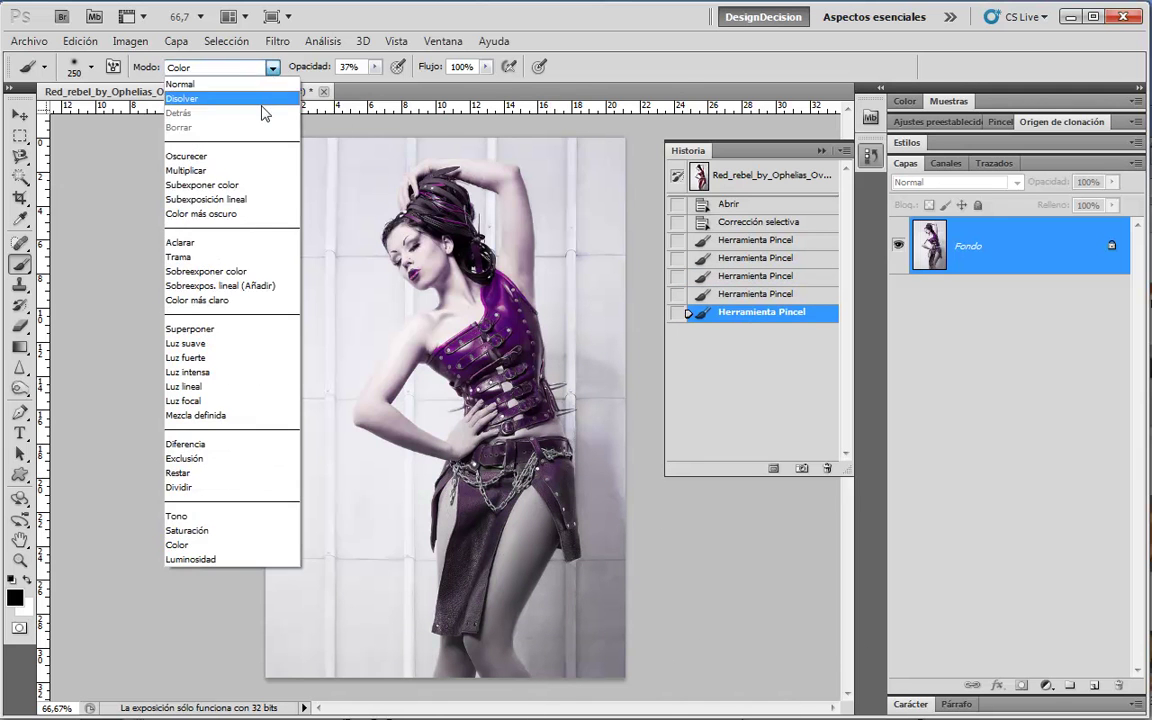
left_click(260, 83)
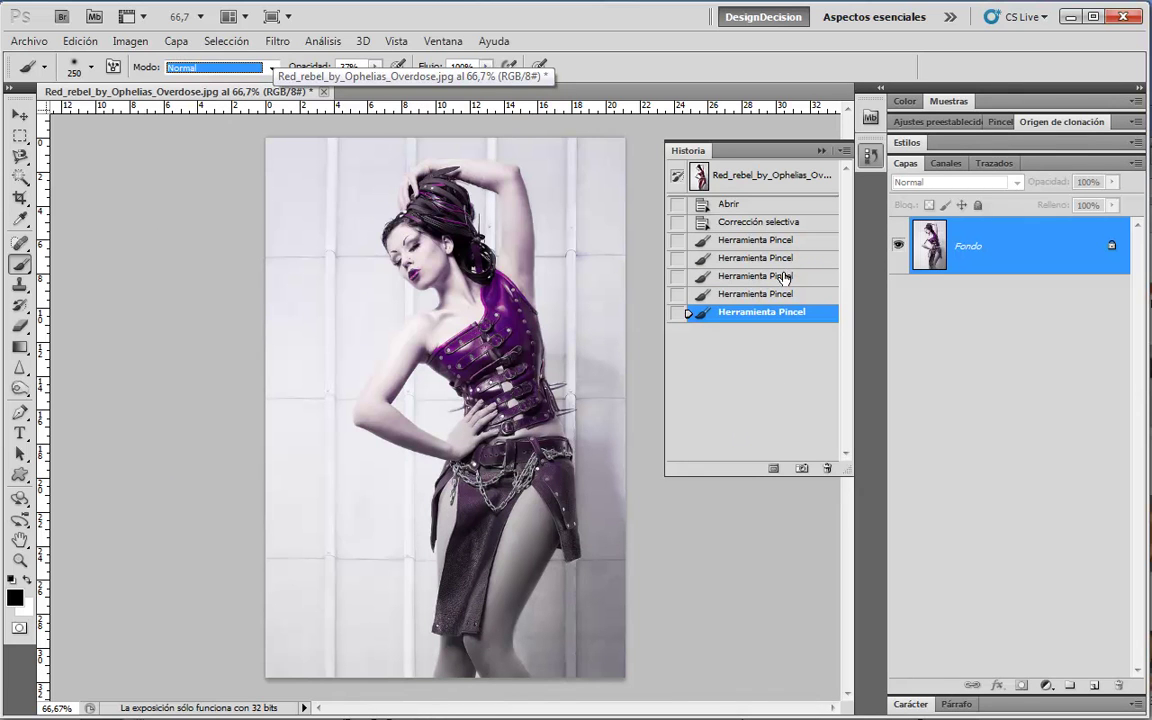
mouse_move(590, 550)
left_mouse_down()
mouse_move(643, 630)
mouse_move(638, 617)
mouse_move(527, 655)
mouse_move(373, 625)
mouse_move(291, 625)
mouse_move(656, 640)
mouse_move(290, 570)
mouse_move(663, 560)
mouse_move(689, 591)
mouse_move(445, 525)
mouse_move(527, 643)
mouse_move(437, 386)
mouse_move(314, 501)
left_mouse_up()
key("bracketright")
key("bracketright")
key("bracketright")
key("bracketright")
key("bracketright")
key("bracketright")
mouse_move(560, 560)
left_mouse_down()
mouse_move(368, 432)
mouse_move(334, 656)
mouse_move(554, 624)
mouse_move(342, 560)
mouse_move(432, 638)
mouse_move(571, 648)
left_mouse_up()
mouse_move(432, 649)
left_mouse_down()
mouse_move(198, 458)
mouse_move(514, 638)
mouse_move(198, 496)
mouse_move(811, 481)
left_mouse_up()
key("bracketleft")
key("bracketleft")
key("bracketleft")
key("bracketleft")
key("bracketleft")
key("bracketleft")
key("bracketleft")
key("bracketleft")
key("bracketleft")
key("bracketleft")
key("bracketleft")
key("bracketleft")
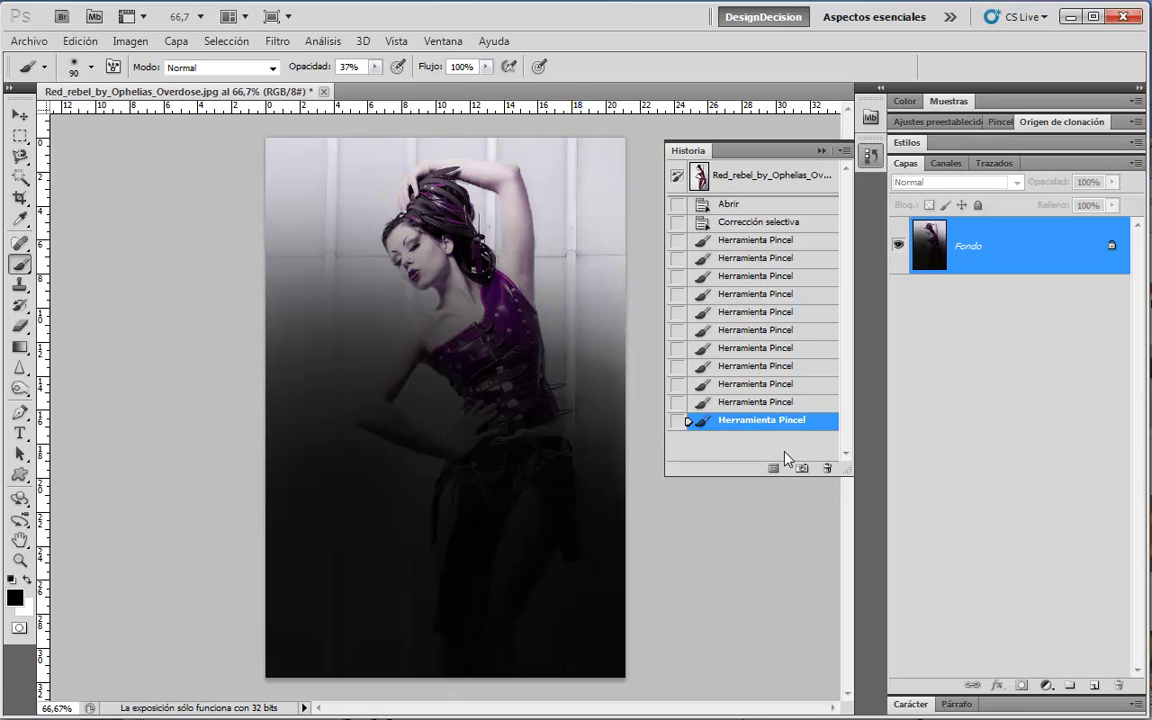
Step back and forth through the recorded Herramienta Pincel history states to examine the photo at each one
left_click(770, 404)
left_click(773, 386)
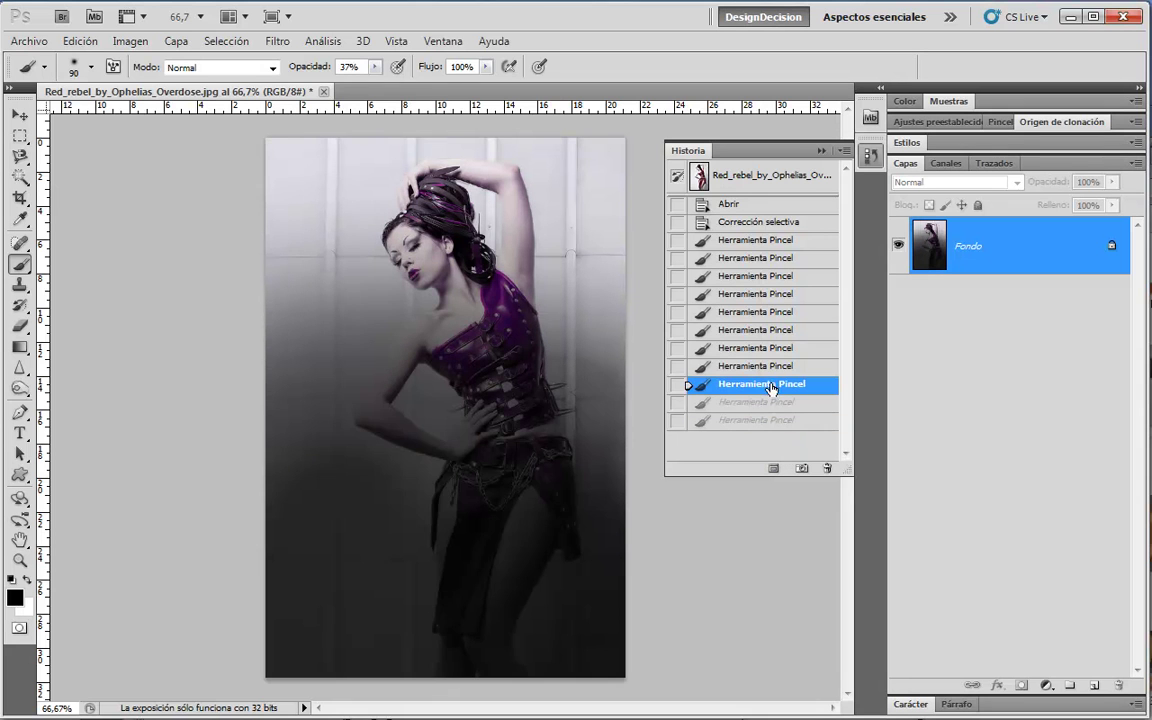
left_click(772, 366)
left_click(773, 348)
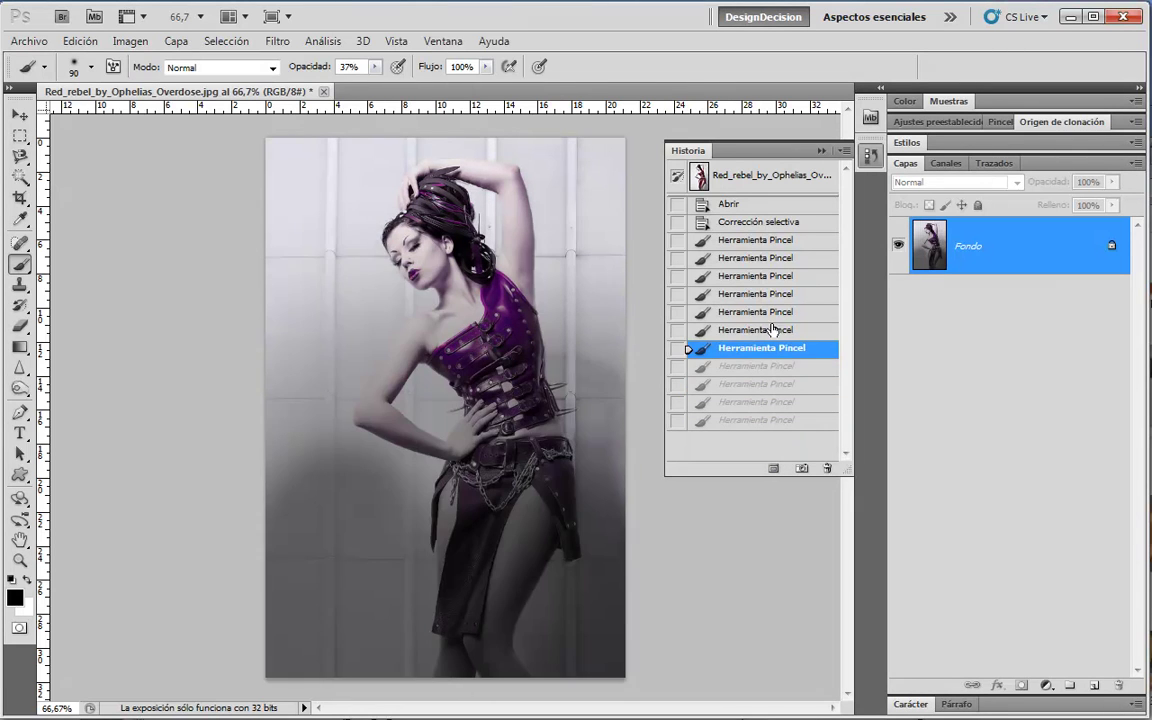
left_click(777, 243)
left_click(779, 282)
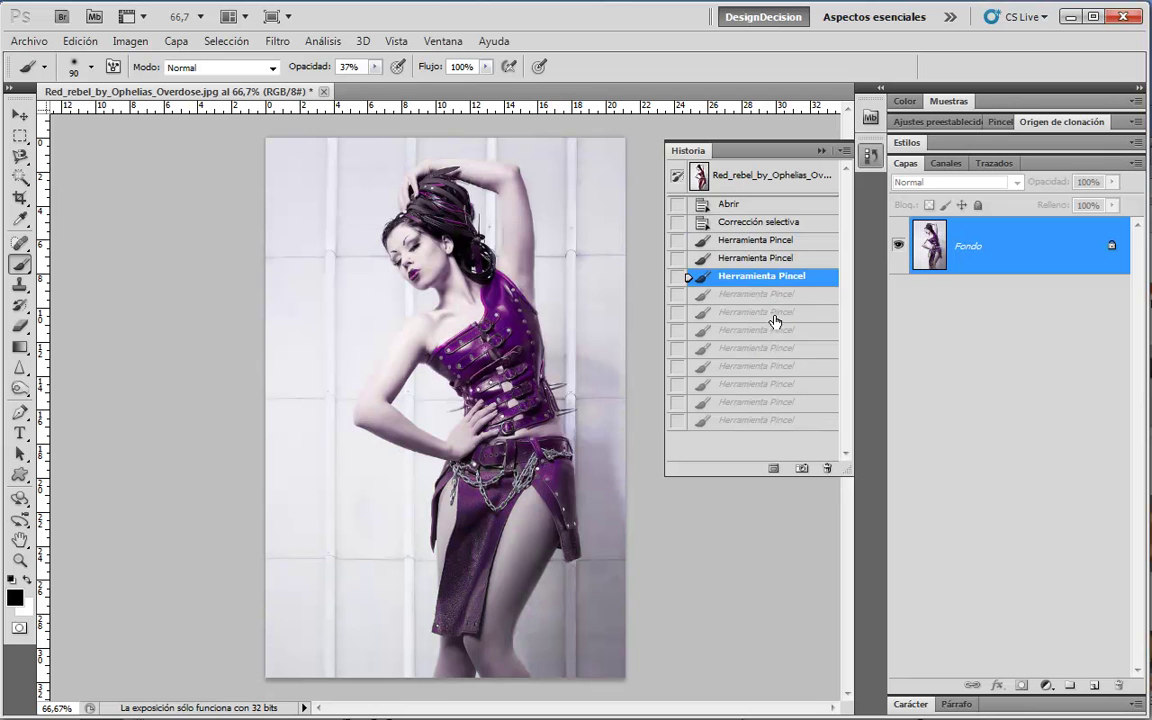
left_click(771, 314)
left_click(770, 364)
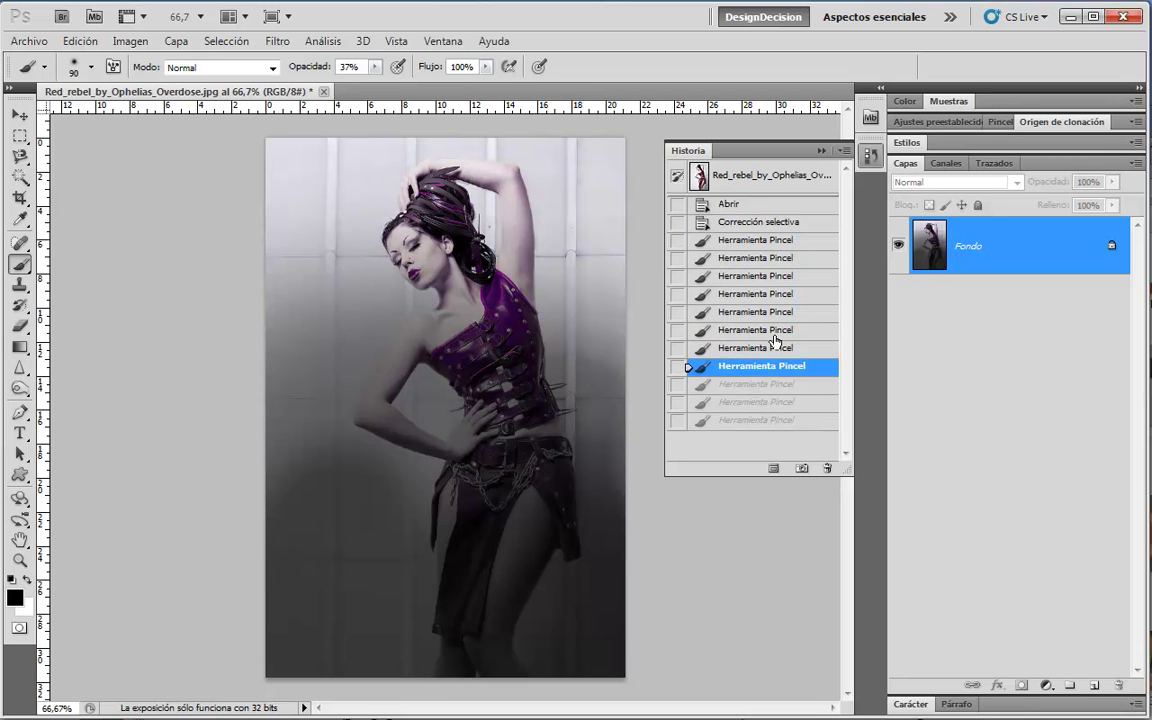
left_click(773, 348)
left_click(773, 335)
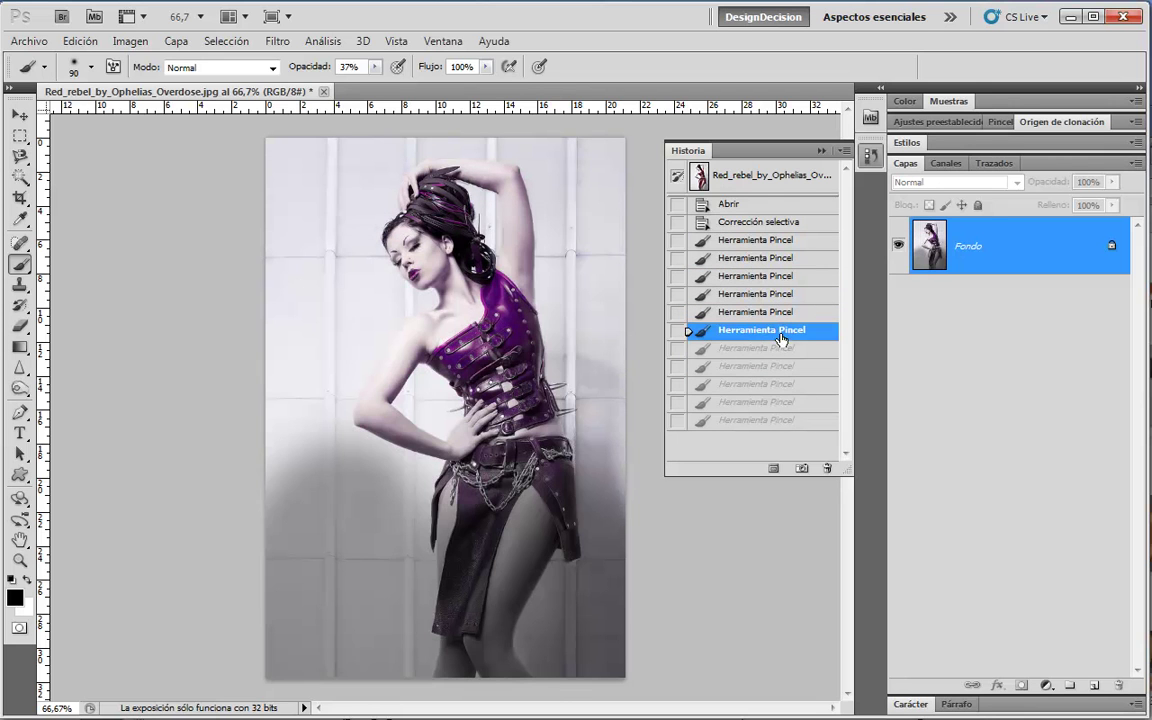
Compare the original snapshot, the Corrección selectiva state and several brush states in the history, ending on the last brush stroke
left_click(772, 178)
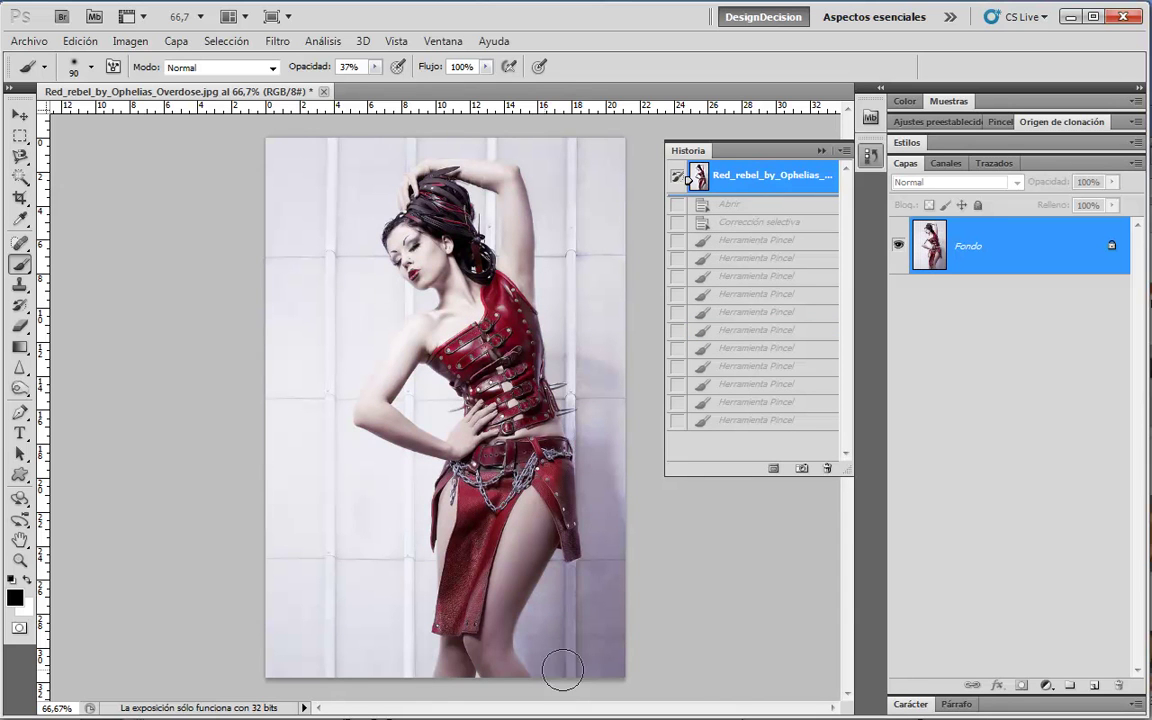
left_click(763, 228)
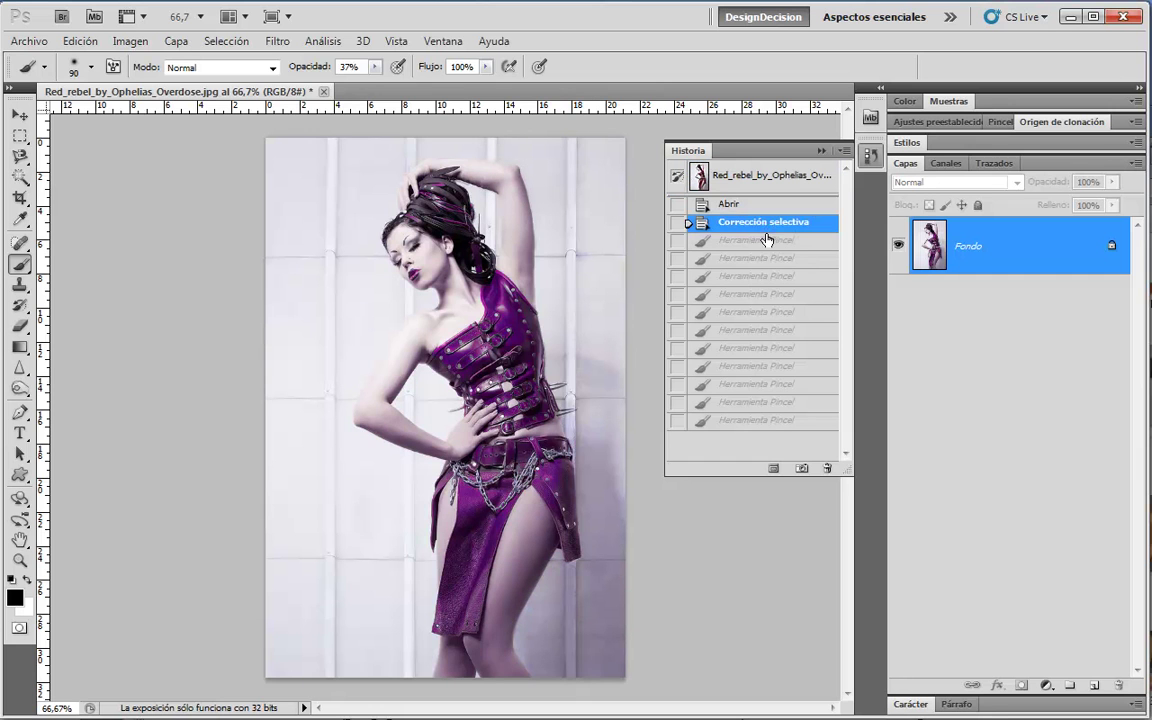
left_click(758, 350)
left_click(760, 419)
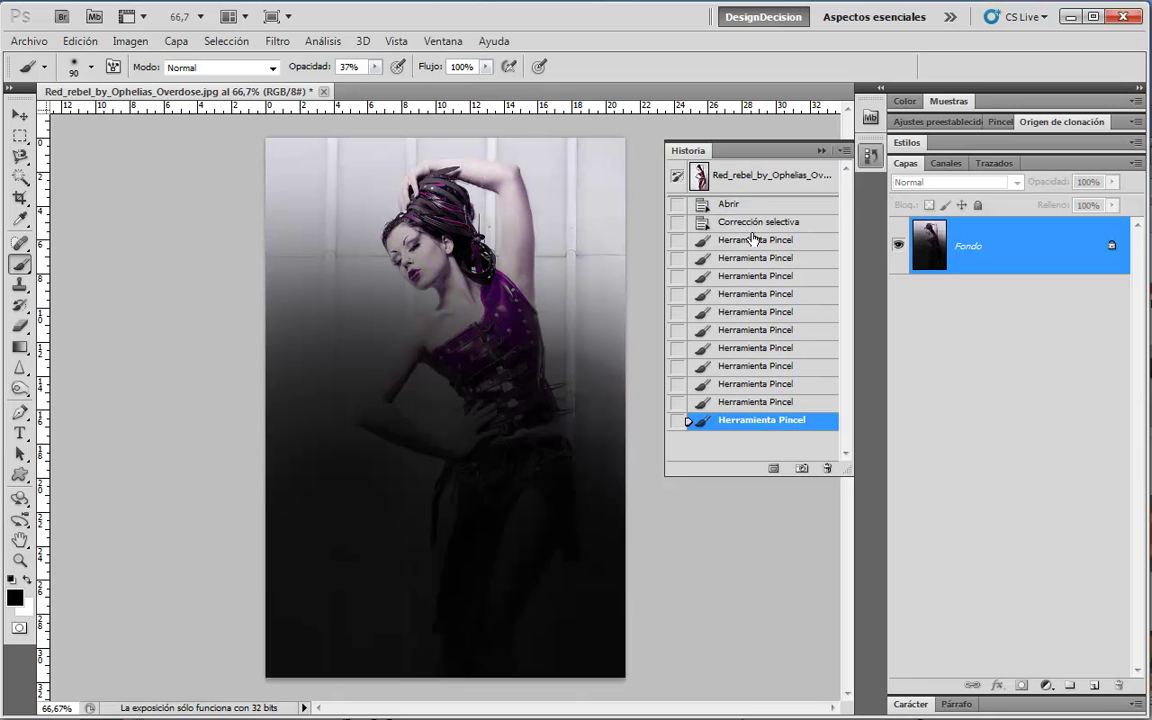
left_click(754, 350)
left_click(750, 239)
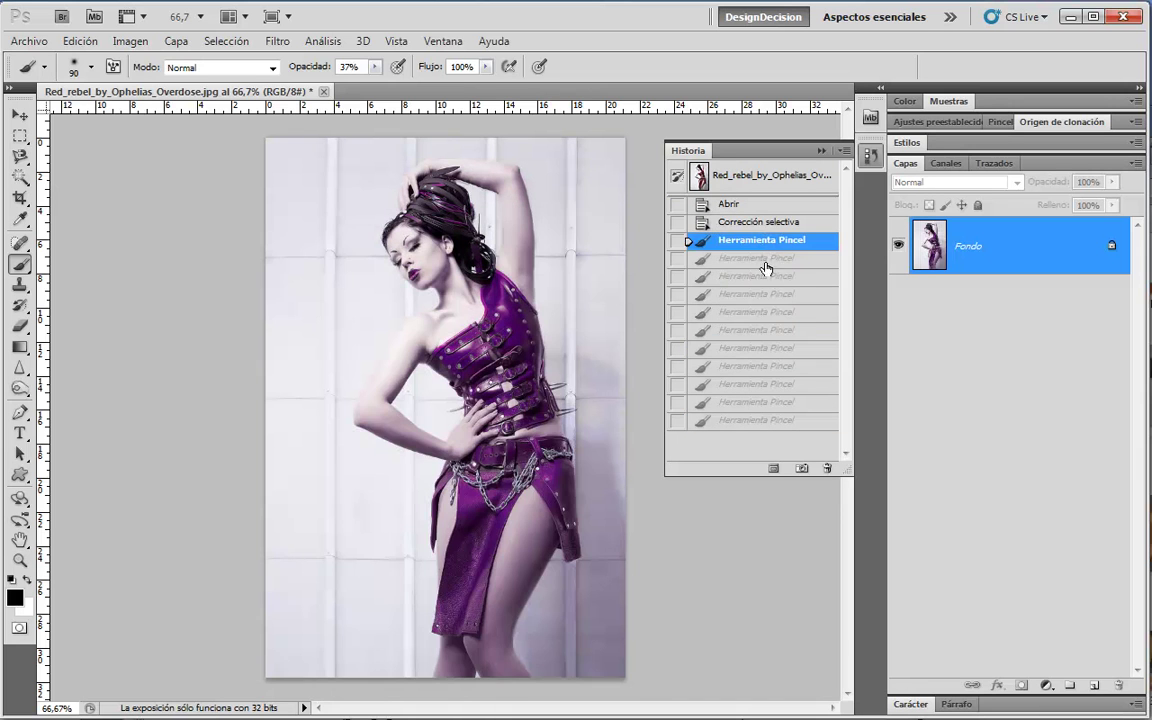
left_click(765, 365)
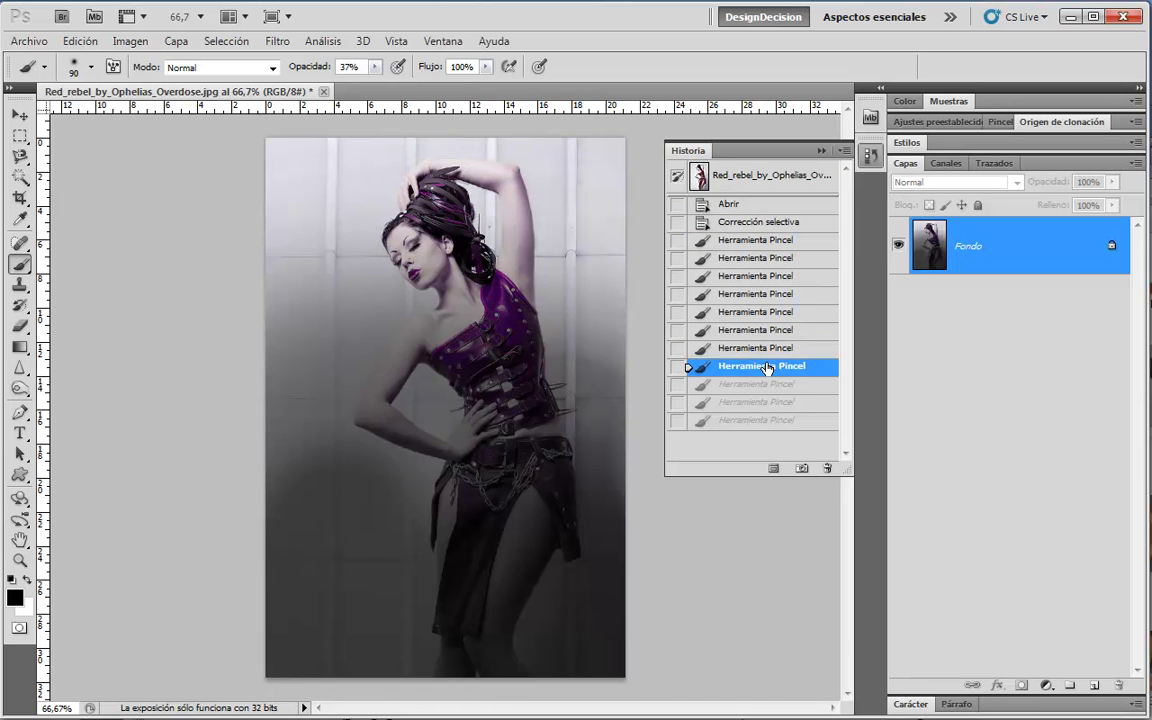
left_click(755, 421)
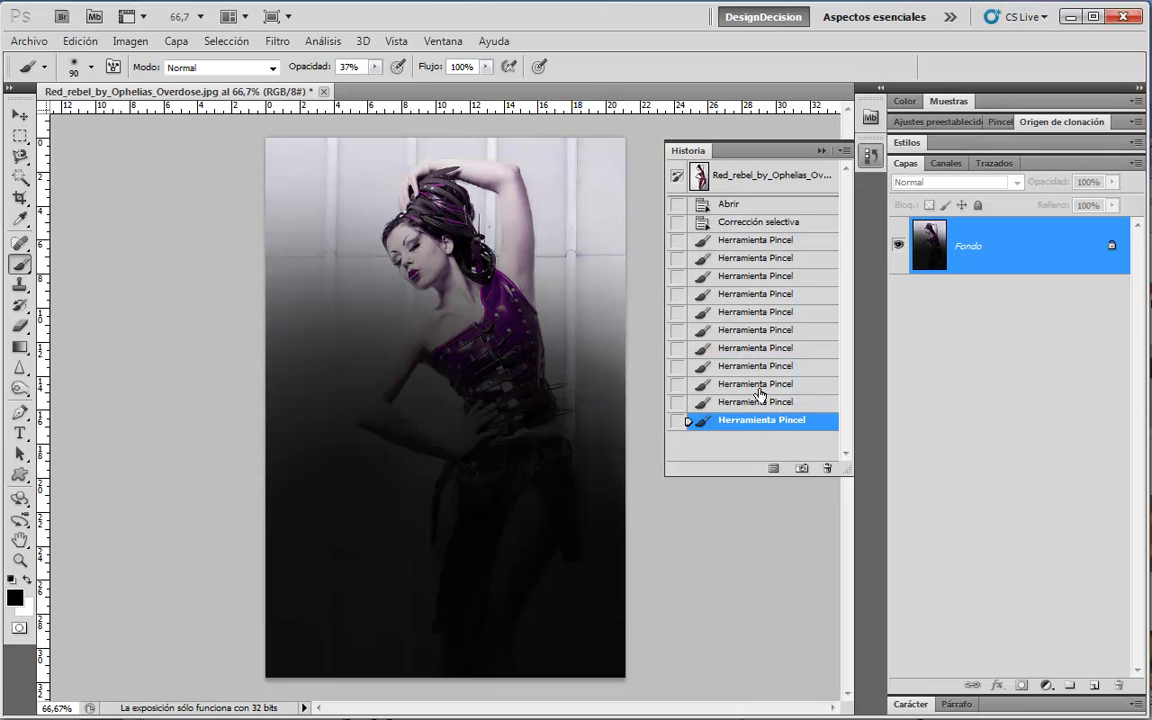
Activate the History Brush tool and return the photo to the Abrir history state
left_click(20, 307)
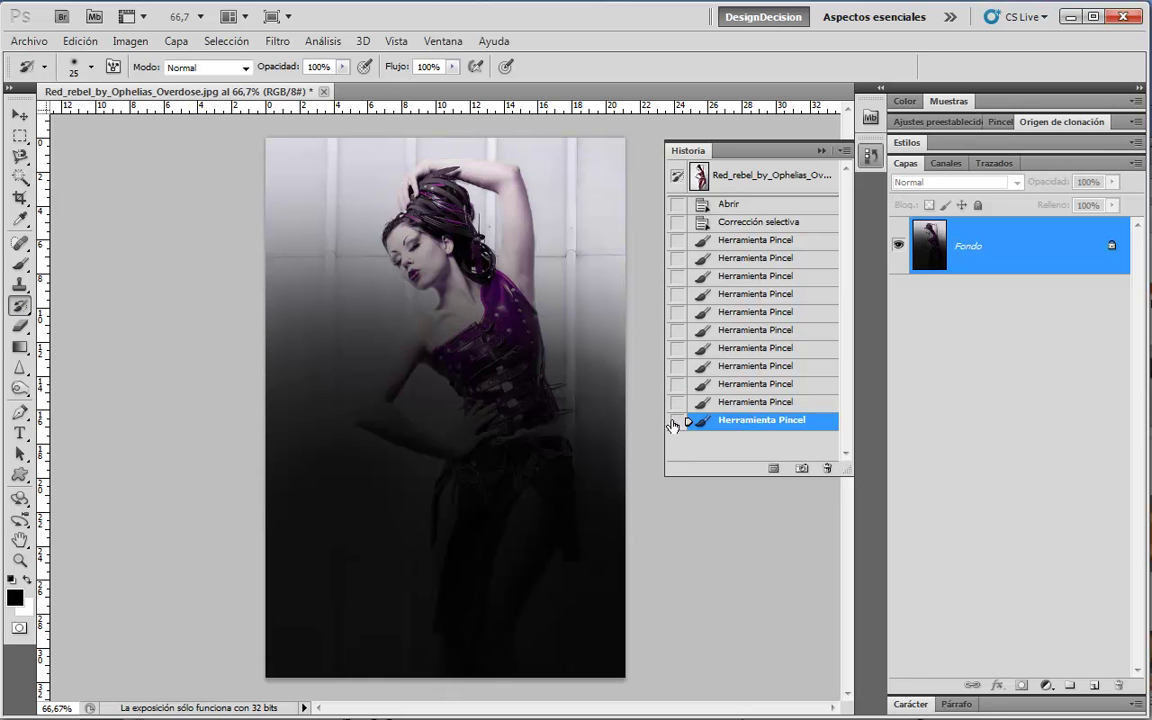
left_click(776, 226)
left_click(761, 209)
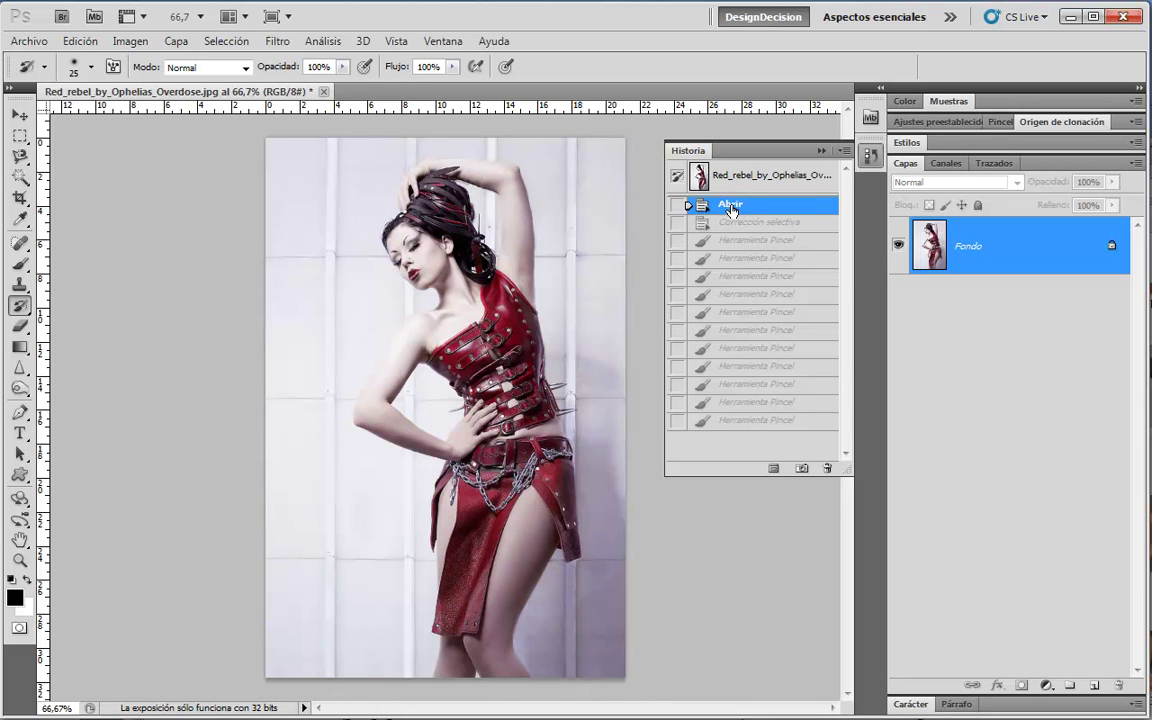
Set the Abrir state as the History Brush source and return the photo to the last Herramienta Pincel state
left_click(677, 205)
left_click(768, 422)
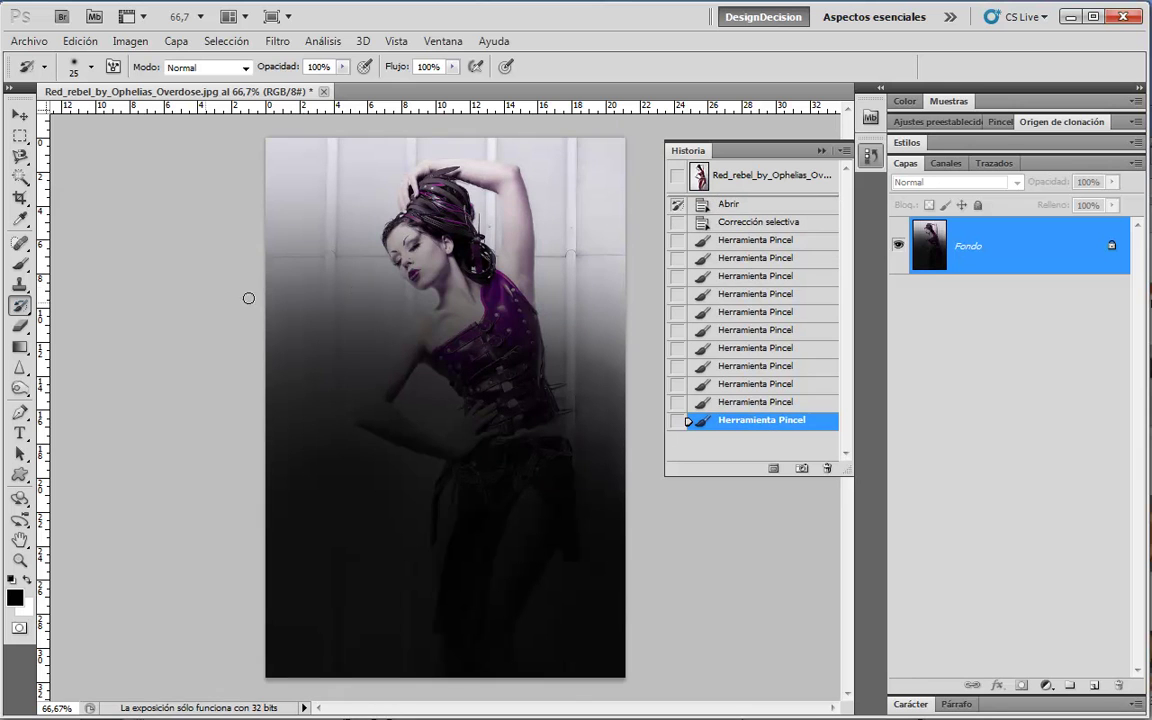
Paint with a 250 px History Brush over the darkened photo to restore the original, leaving the bottom corners dark
key("bracketright")
key("bracketright")
key("bracketright")
key("bracketright")
key("bracketright")
key("bracketright")
key("bracketright")
key("bracketright")
key("bracketright")
key("bracketright")
key("bracketright")
mouse_move(586, 200)
left_mouse_down()
mouse_move(591, 440)
mouse_move(571, 500)
mouse_move(530, 342)
mouse_move(566, 193)
mouse_move(511, 132)
left_mouse_up()
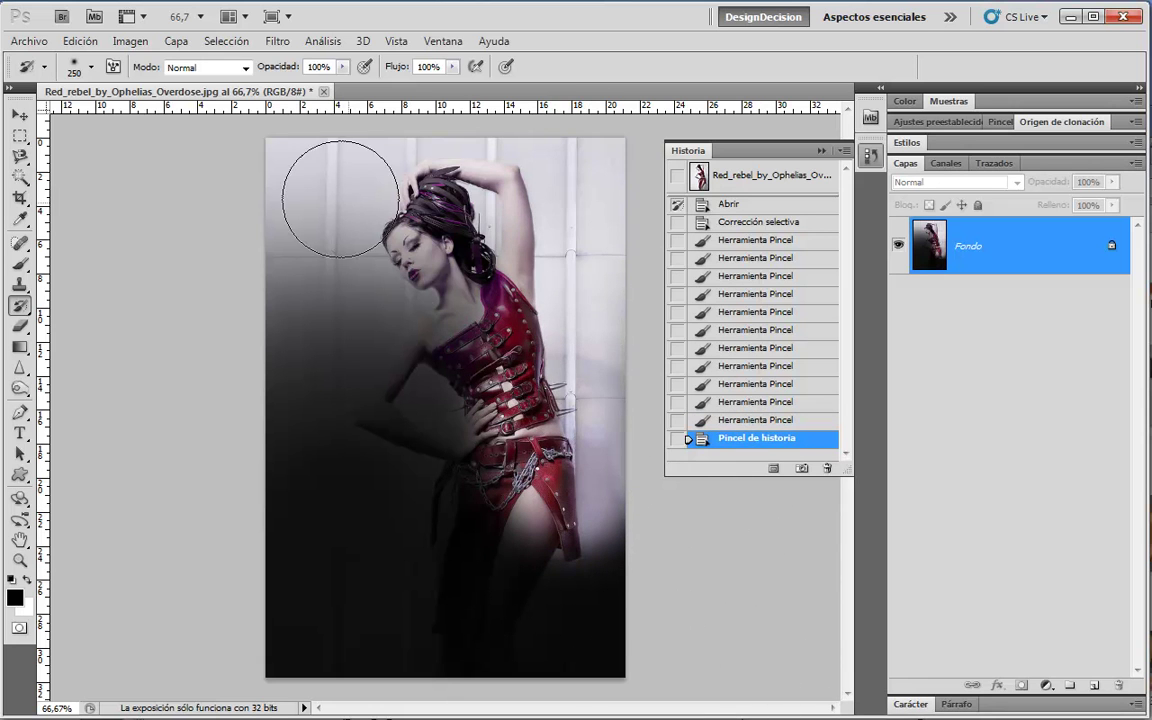
mouse_move(278, 198)
left_mouse_down()
mouse_move(350, 591)
mouse_move(632, 590)
mouse_move(591, 206)
mouse_move(380, 420)
mouse_move(342, 189)
mouse_move(400, 500)
mouse_move(480, 555)
left_mouse_up()
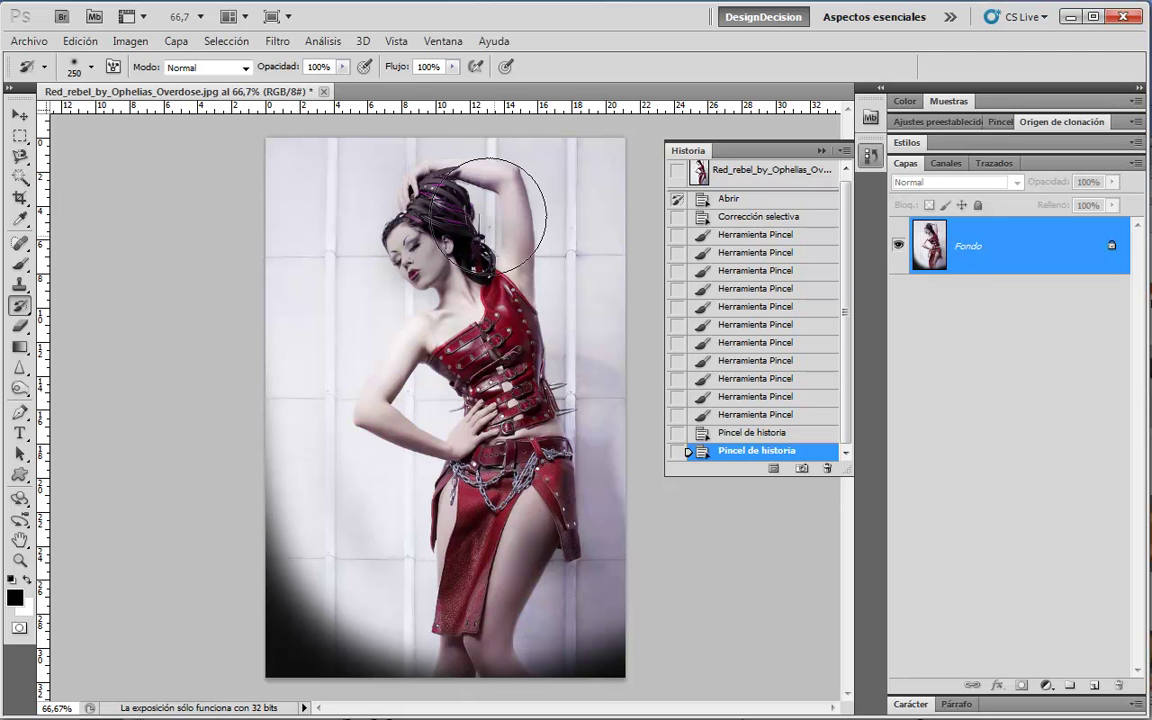
mouse_move(300, 530)
left_mouse_down()
mouse_move(296, 314)
mouse_move(318, 422)
left_mouse_up()
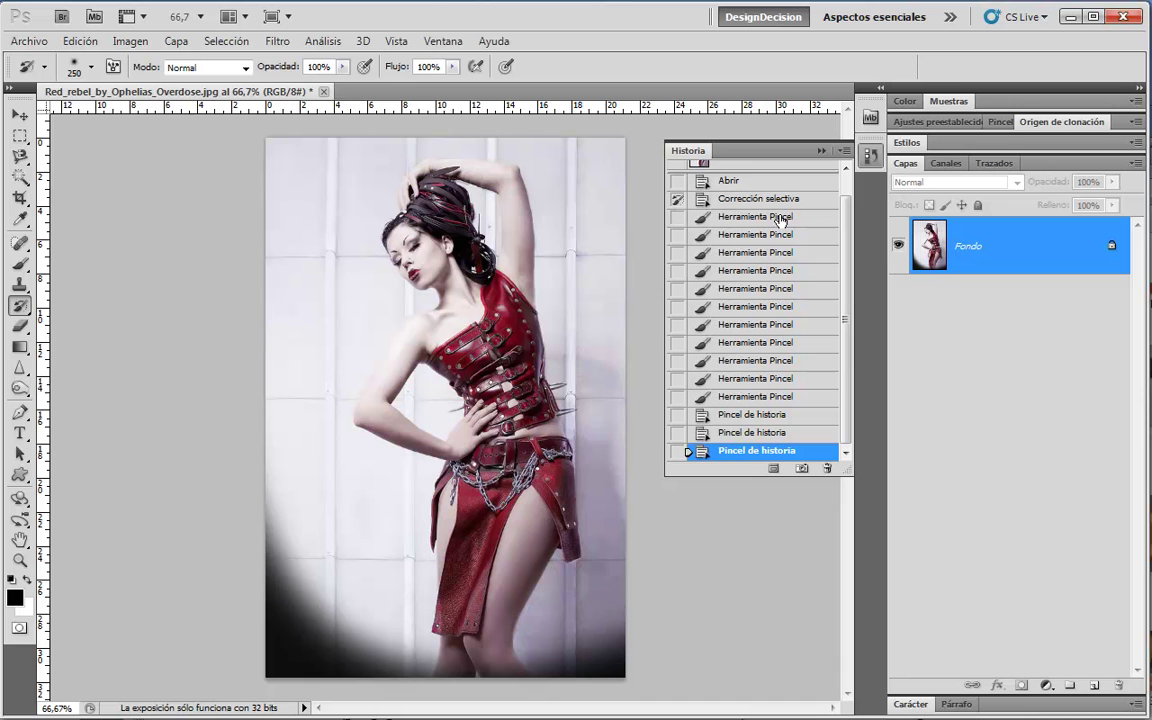
Paint the Corrección selectiva state over the right side of the bodice and skirt, undoing the extra stroke
mouse_move(567, 512)
left_mouse_down()
mouse_move(585, 440)
mouse_move(527, 193)
mouse_move(475, 120)
left_mouse_up()
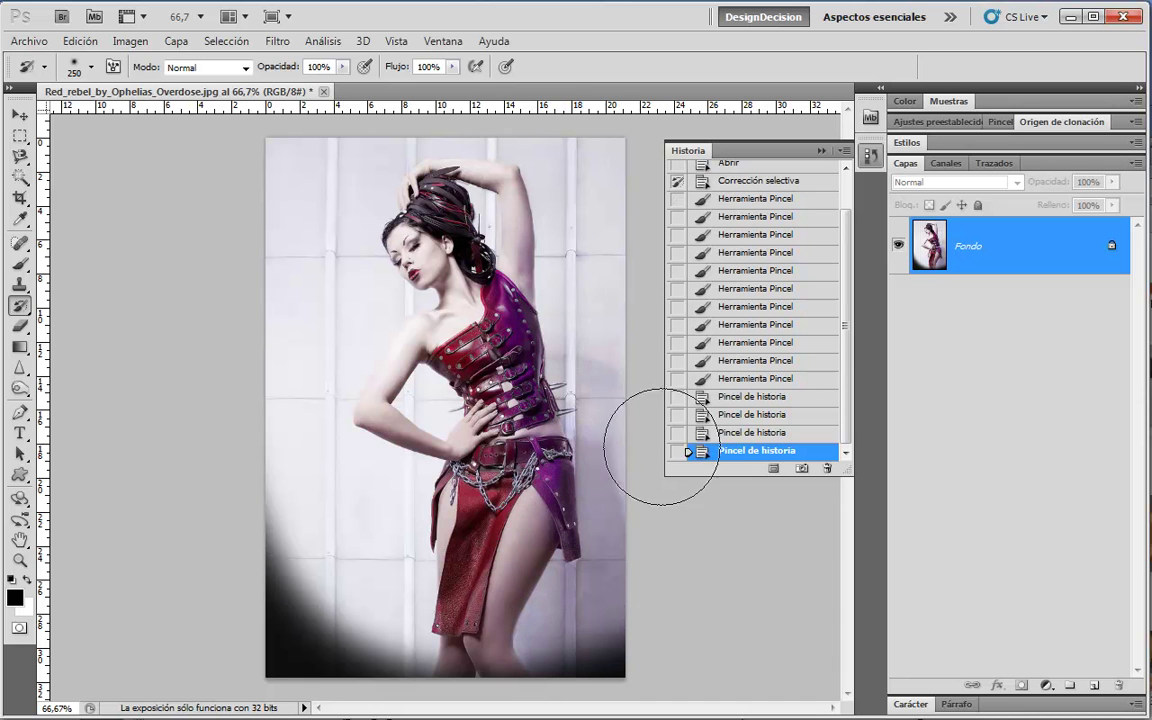
mouse_move(480, 410)
left_mouse_down()
mouse_move(472, 450)
mouse_move(400, 530)
mouse_move(512, 582)
mouse_move(505, 588)
left_mouse_up()
key("ctrl+z")
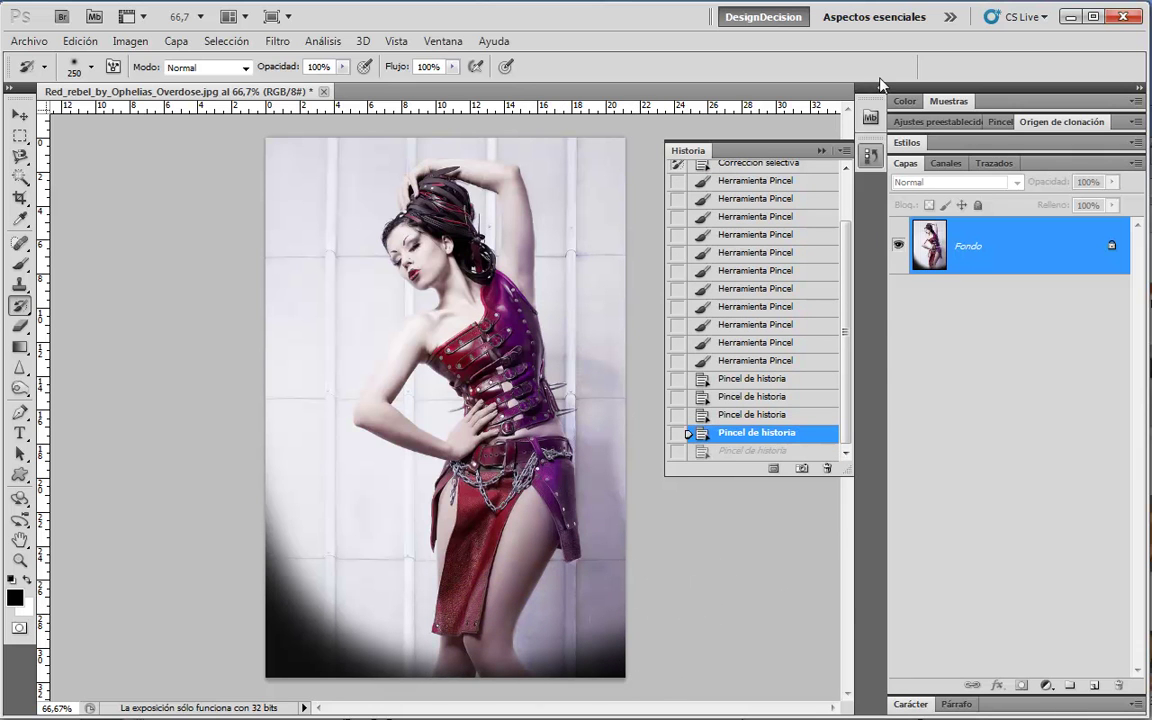
Try 80 px History Brush strokes on the bodice straps and undo the last strokes
key("bracketleft")
key("bracketleft")
key("bracketleft")
key("bracketleft")
key("bracketleft")
key("bracketleft")
key("bracketleft")
left_click_drag(491, 374, 484, 346)
left_click_drag(484, 346, 485, 371)
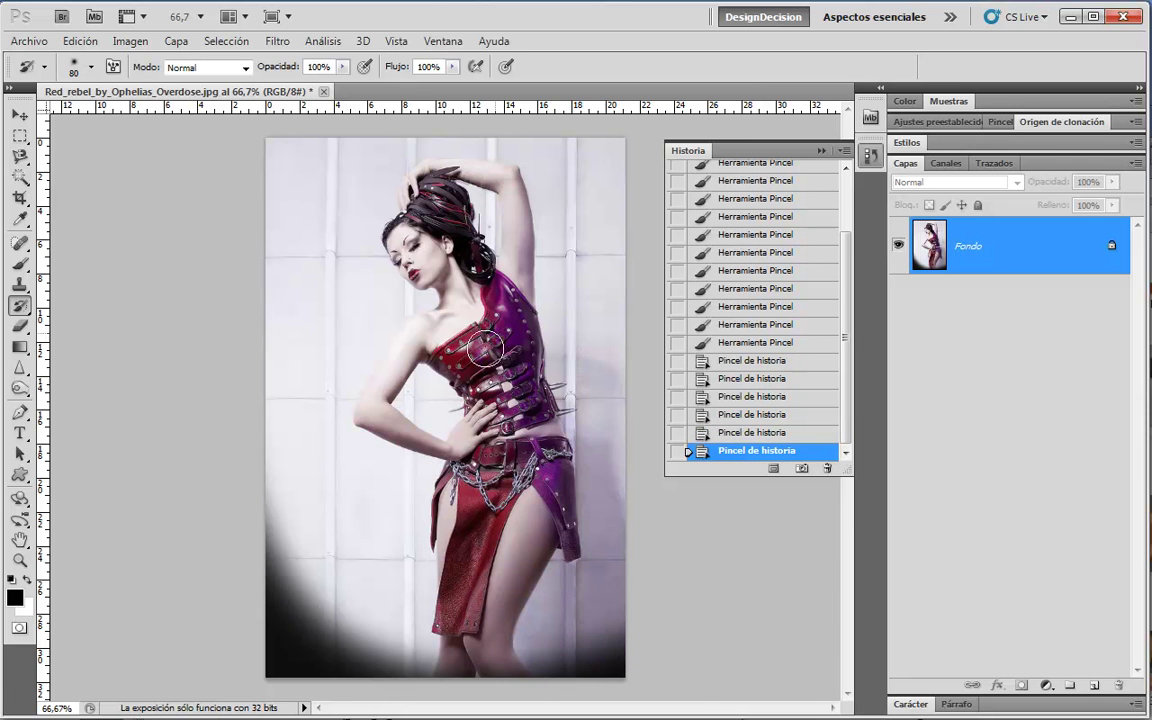
key("ctrl+z")
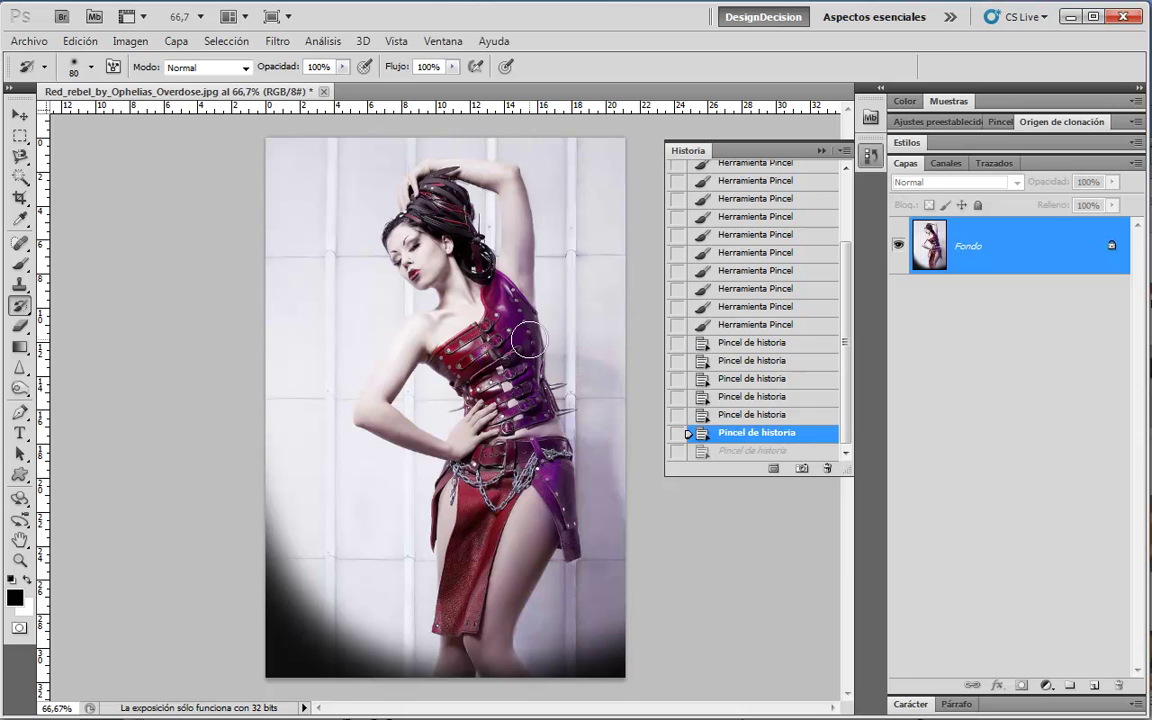
key("ctrl+alt+z")
Paint the bodice's straps purple from the Corrección selectiva state with a 9 px History Brush
key("bracketleft")
key("bracketleft")
key("bracketleft")
key("bracketleft")
key("bracketleft")
key("bracketleft")
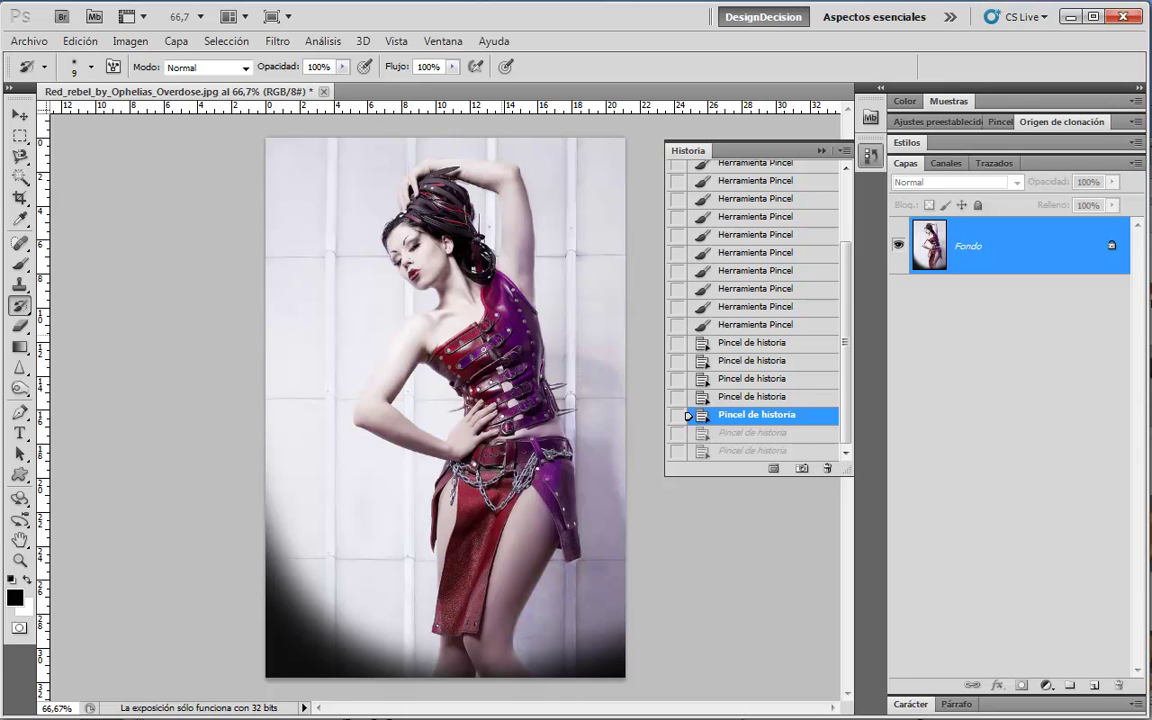
left_click(620, 400)
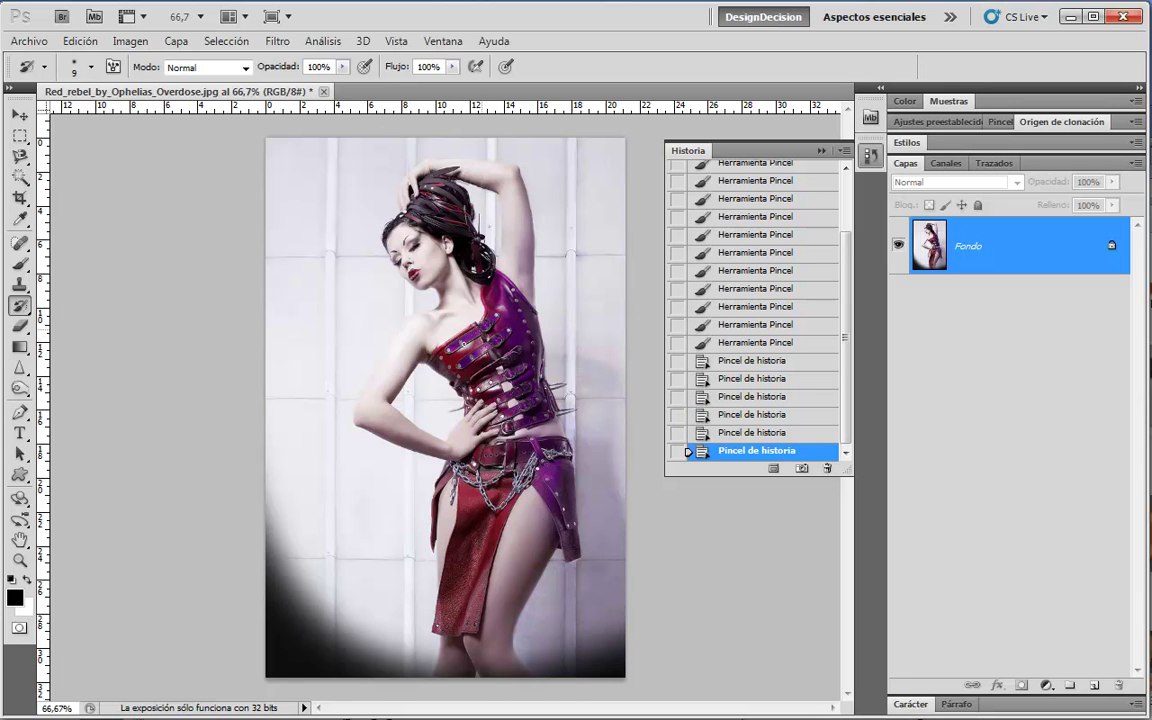
left_click(495, 385)
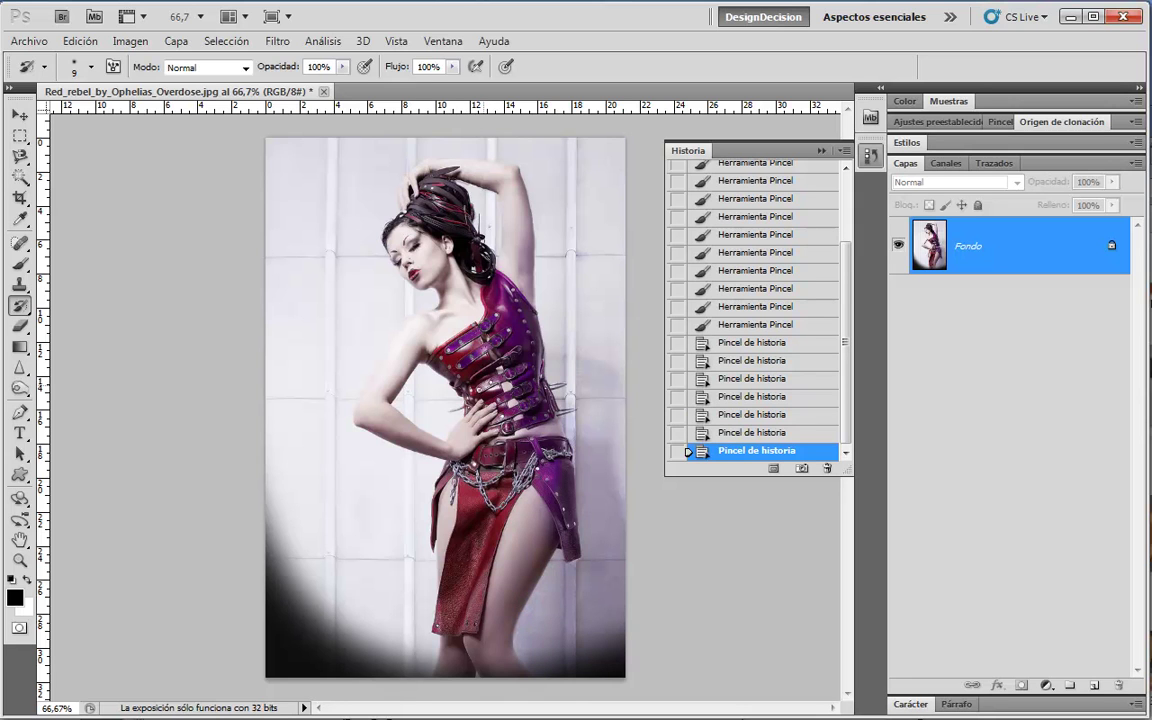
left_click(495, 385)
left_click(633, 277)
left_click(633, 261)
left_click(633, 245)
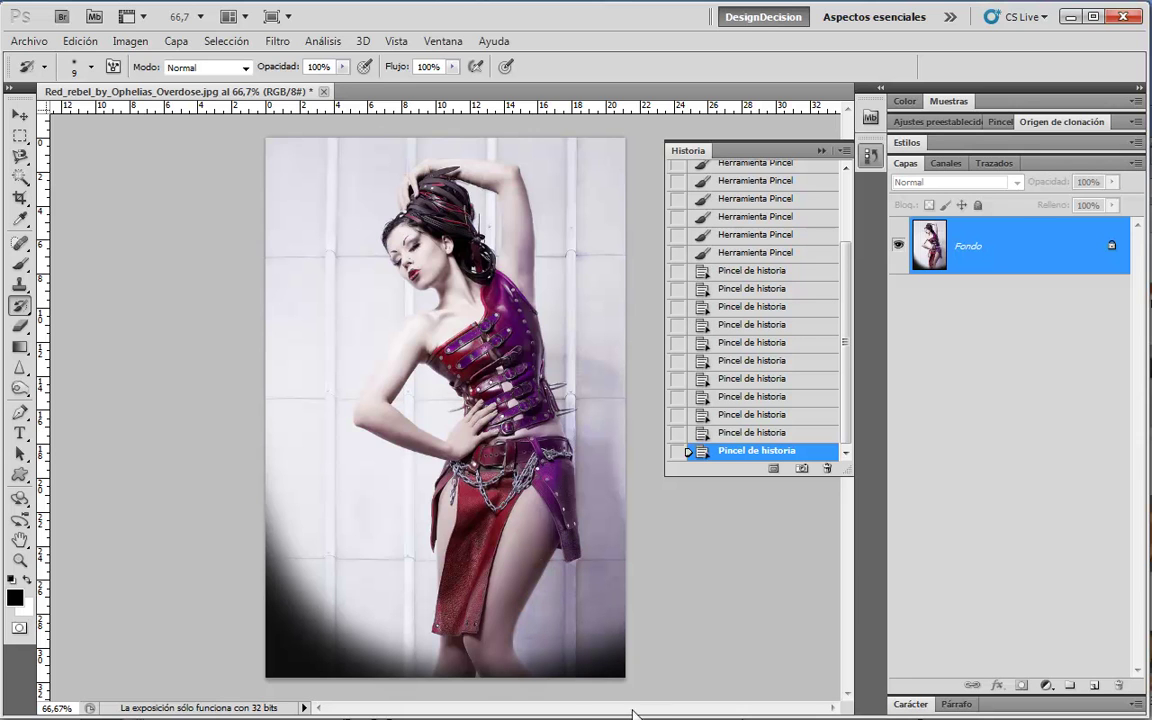
Enlarge the History Brush and paint the lower end of the skirt's front panel purple
key("bracketright")
key("bracketright")
key("bracketright")
key("bracketright")
key("bracketright")
left_click_drag(474, 592, 408, 557)
key("bracketright")
key("bracketright")
key("bracketright")
left_click(92, 67)
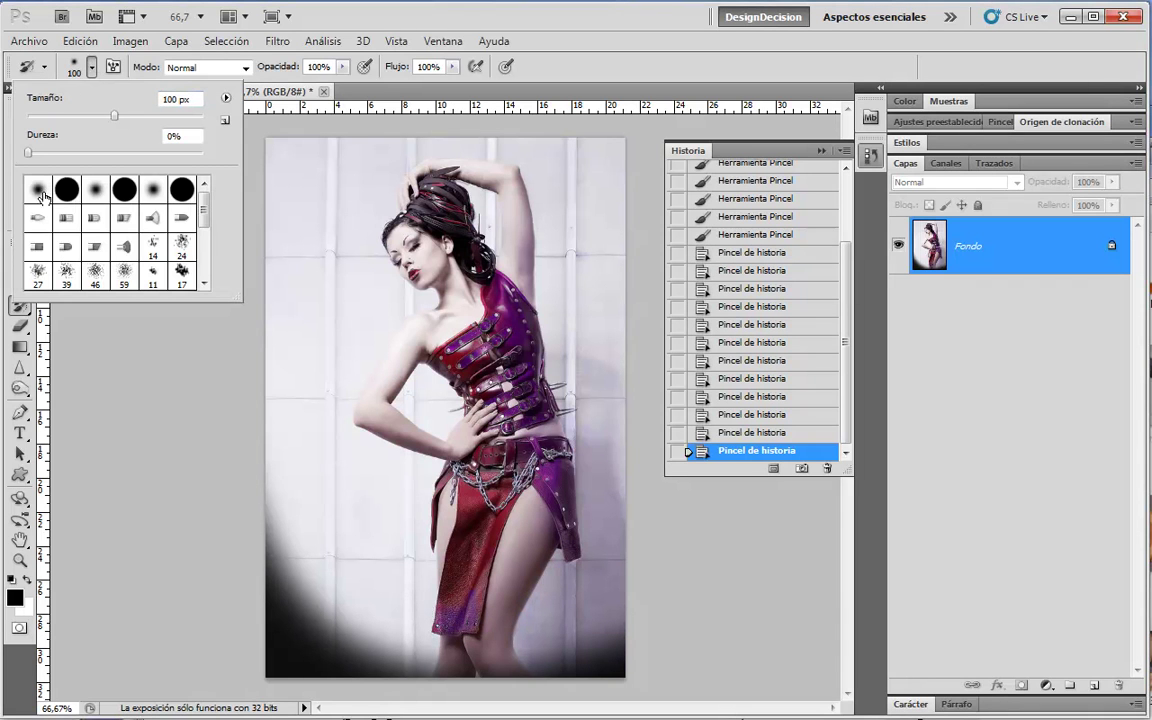
key("Escape")
Extend the purple colour up the skirt's front panel with a 50 px History Brush, and enlarge the brush to 90 px
key("bracketleft")
key("bracketleft")
key("bracketleft")
key("bracketleft")
key("bracketleft")
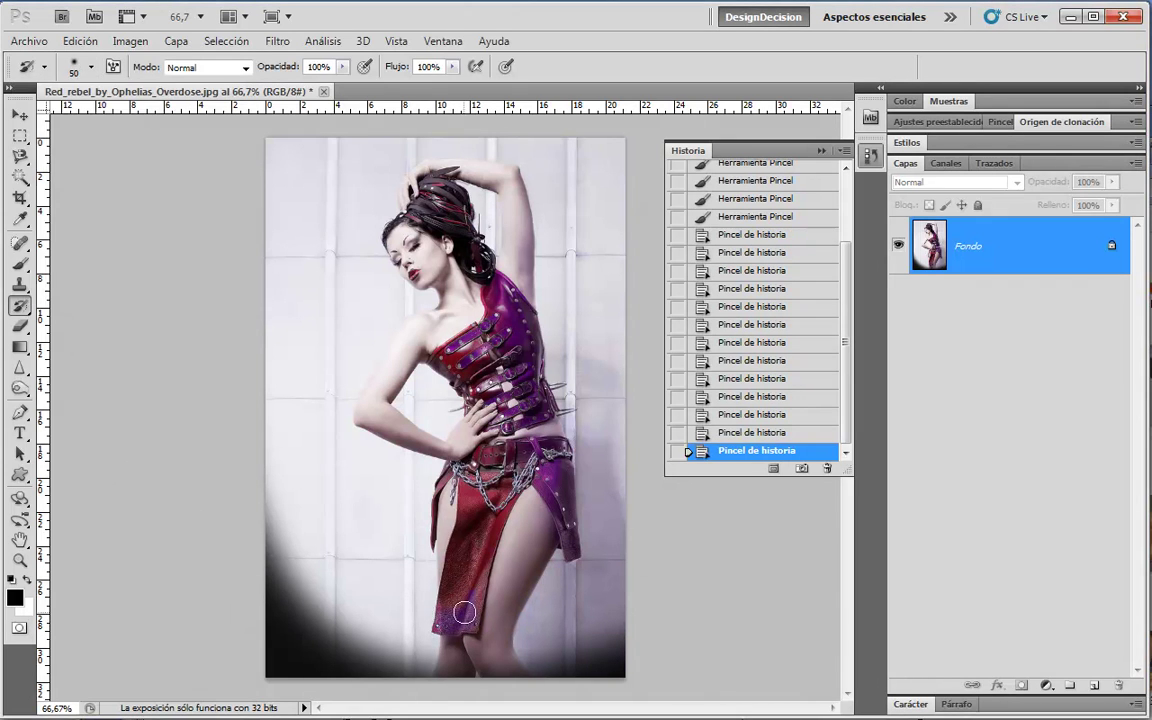
mouse_move(414, 545)
left_mouse_down()
mouse_move(450, 610)
mouse_move(507, 517)
mouse_move(445, 470)
left_mouse_up()
key("bracketright")
key("bracketright")
key("bracketright")
key("bracketright")
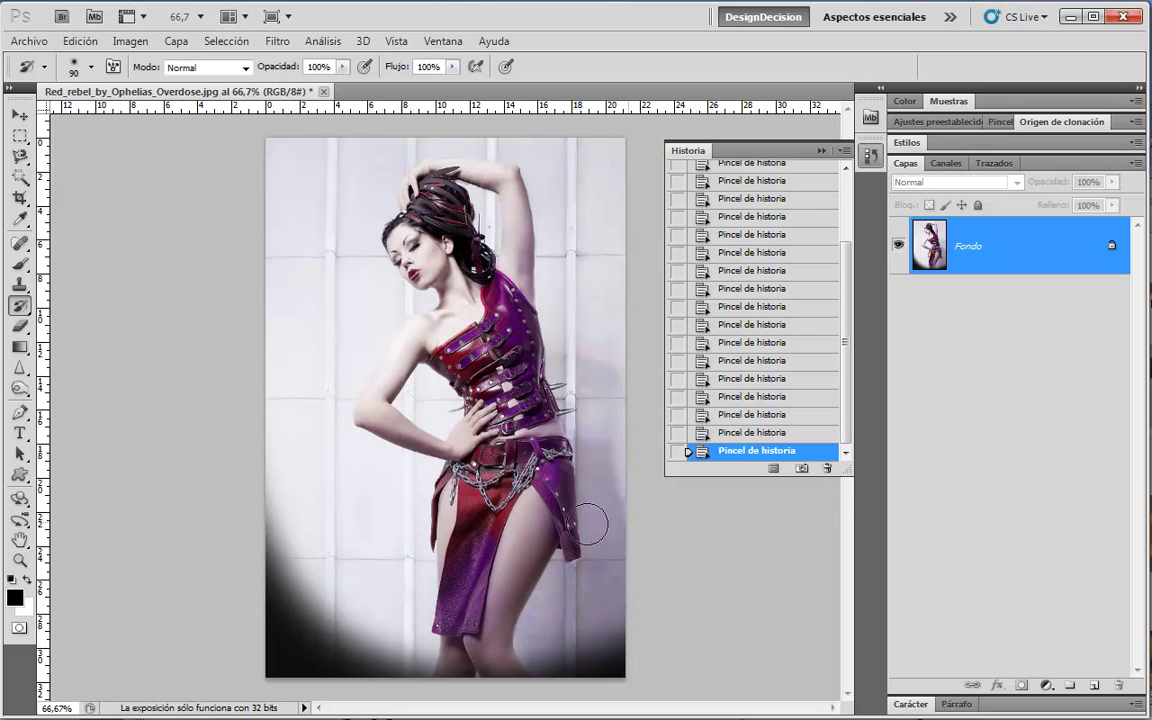
Set the original snapshot as the History Brush source and restore the skirt's upper front panel, enlarging the brush to 200 px
scroll(848, 398, "up", 1)
scroll(848, 398, "up", 2)
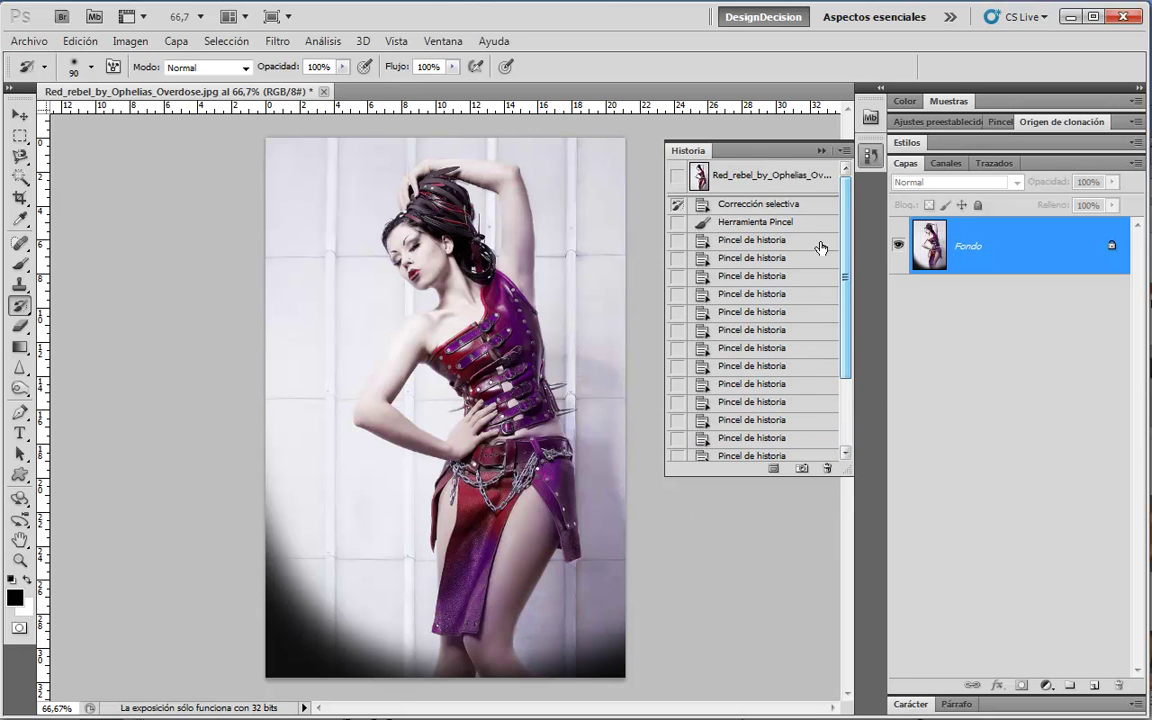
left_click(678, 175)
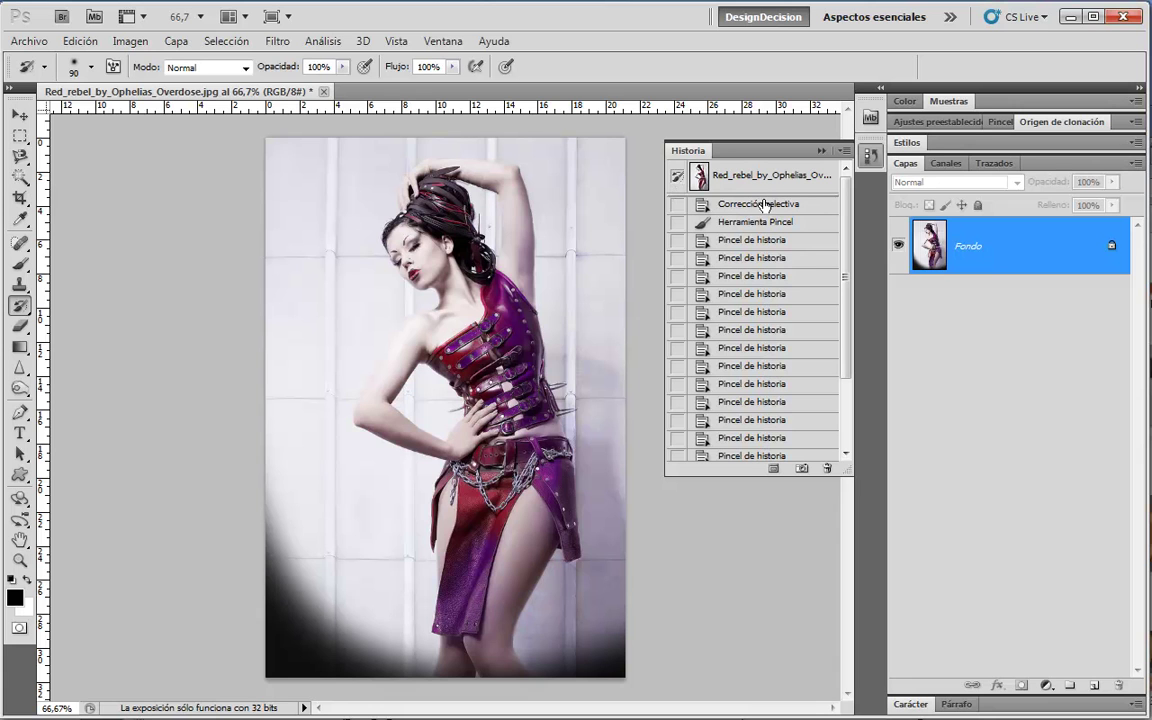
mouse_move(423, 477)
left_mouse_down()
mouse_move(438, 468)
mouse_move(486, 520)
left_mouse_up()
key("bracketright")
key("bracketright")
key("bracketright")
key("bracketright")
key("bracketright")
left_click_drag(437, 468, 431, 480)
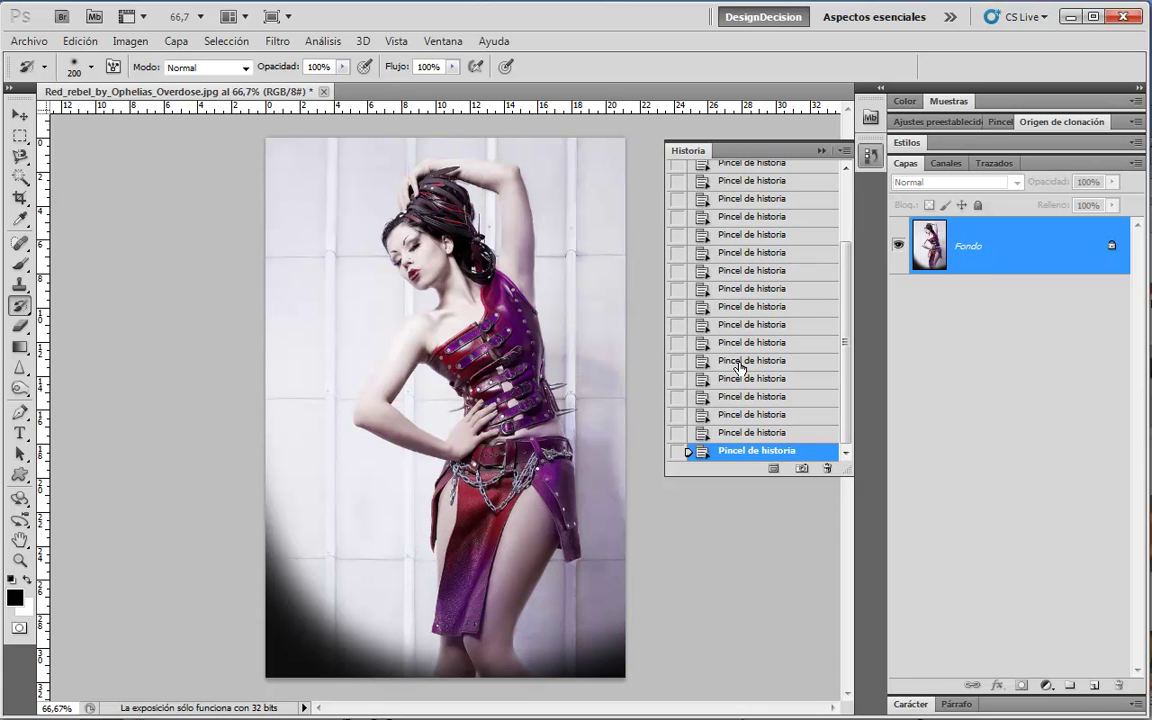
Resize the Historia panel's height to fit the complete list of recorded states
left_click_drag(845, 303, 843, 207)
left_click_drag(844, 278, 852, 237)
left_click_drag(812, 474, 816, 662)
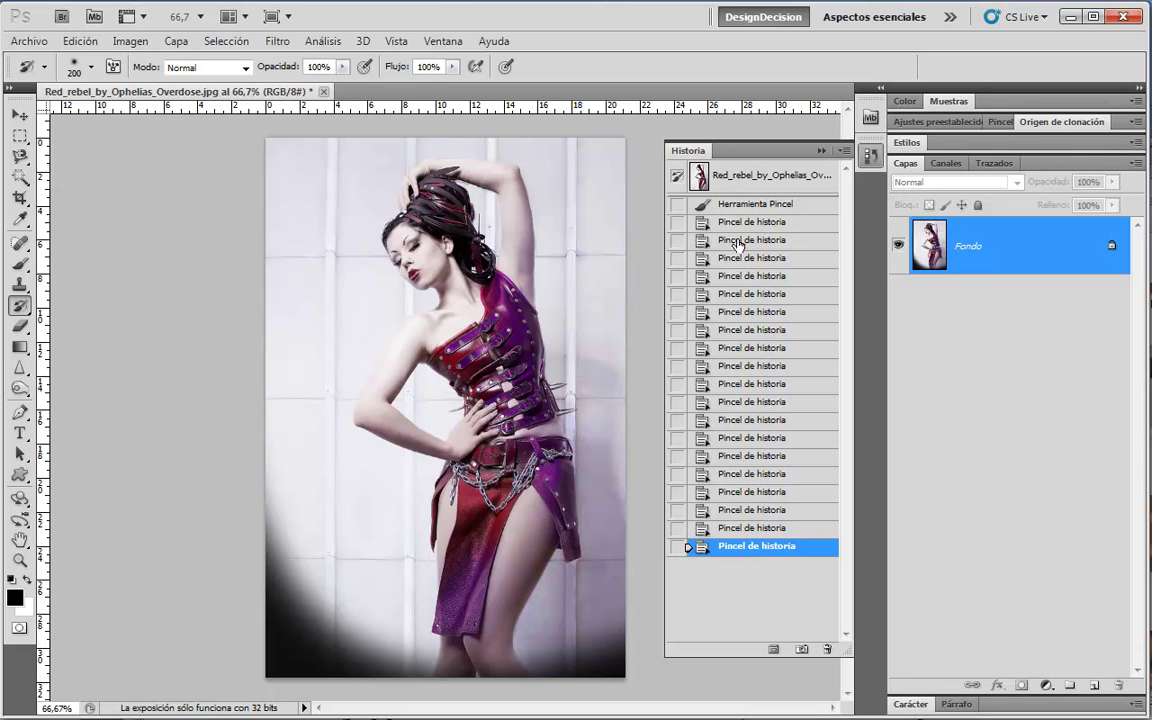
left_click_drag(848, 655, 845, 566)
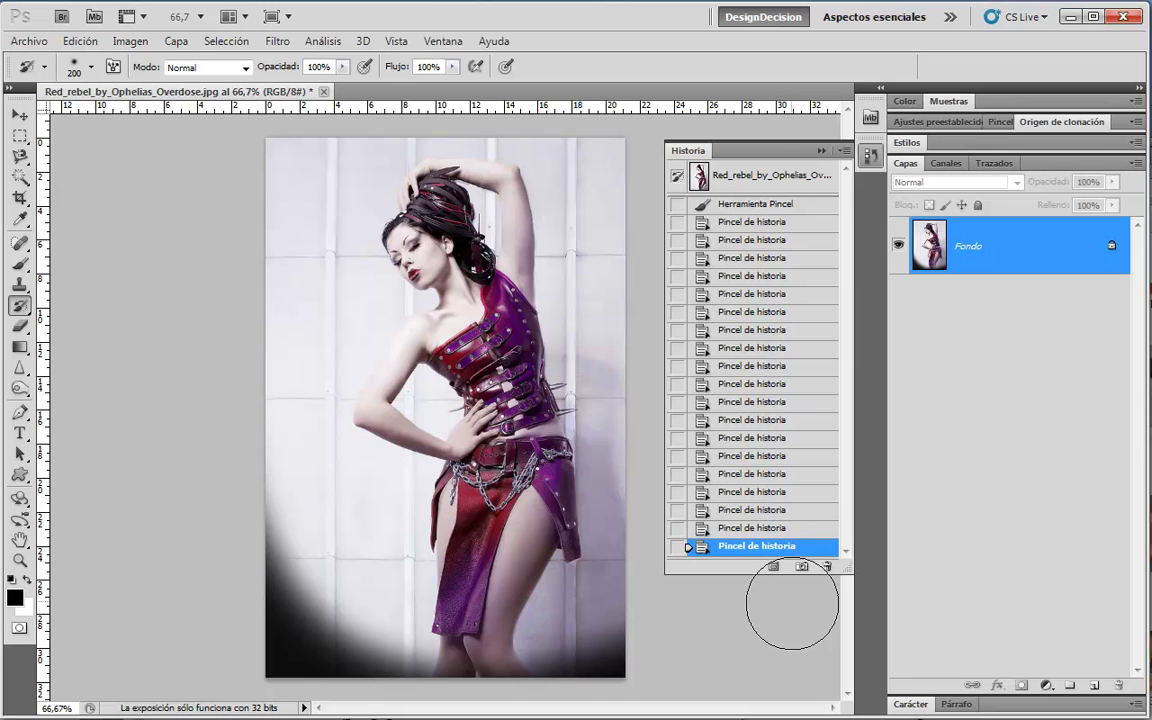
Try restoring the photo's dark bottom corners from the original snapshot, and undo those History Brush strokes
mouse_move(334, 617)
left_mouse_down()
mouse_move(421, 662)
mouse_move(532, 668)
mouse_move(625, 580)
left_mouse_up()
mouse_move(484, 687)
left_mouse_down()
mouse_move(255, 640)
mouse_move(309, 669)
left_mouse_up()
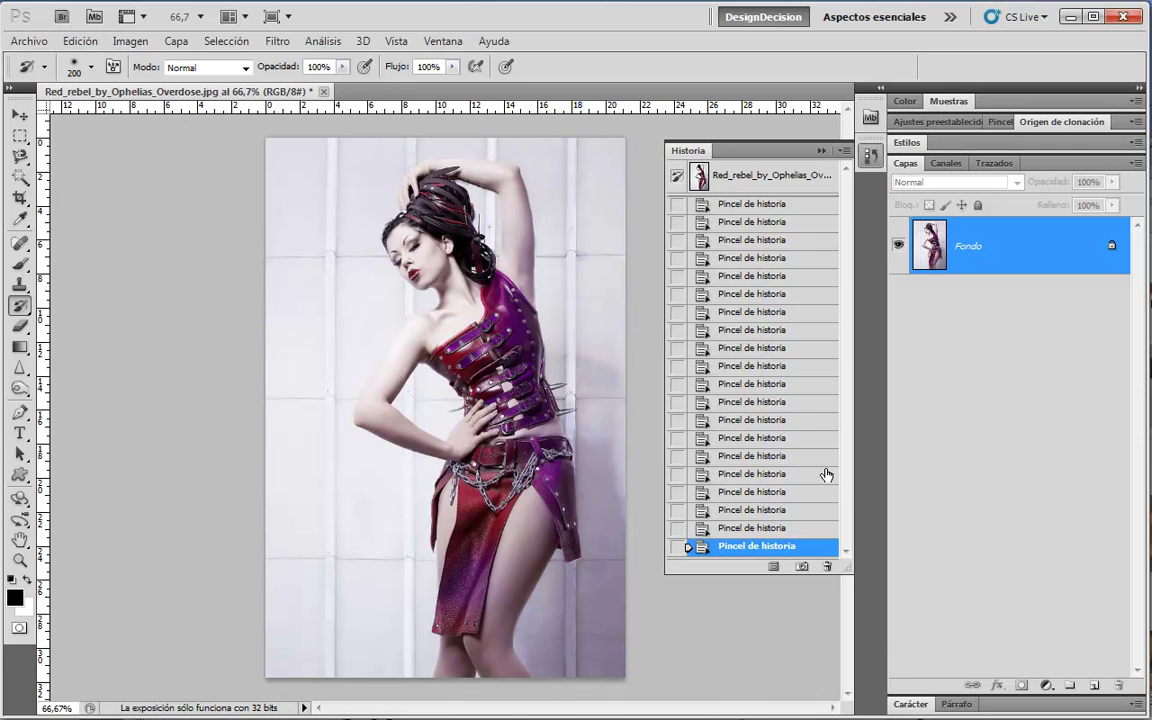
key("ctrl+z")
key("ctrl+alt+z")
key("ctrl+alt+z")
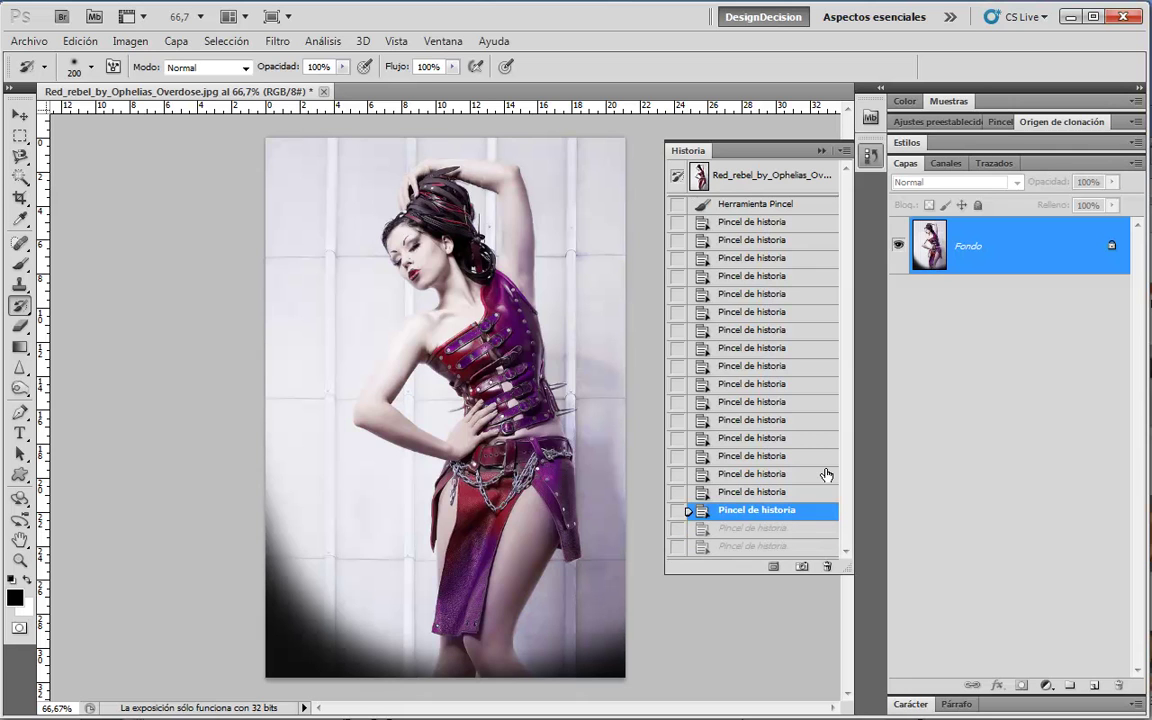
Step back through the recorded states to the Herramienta Pincel state, and return to the last Pincel de historia state
key("ctrl+alt+z")
key("ctrl+alt+z")
key("ctrl+alt+z")
key("ctrl+alt+z")
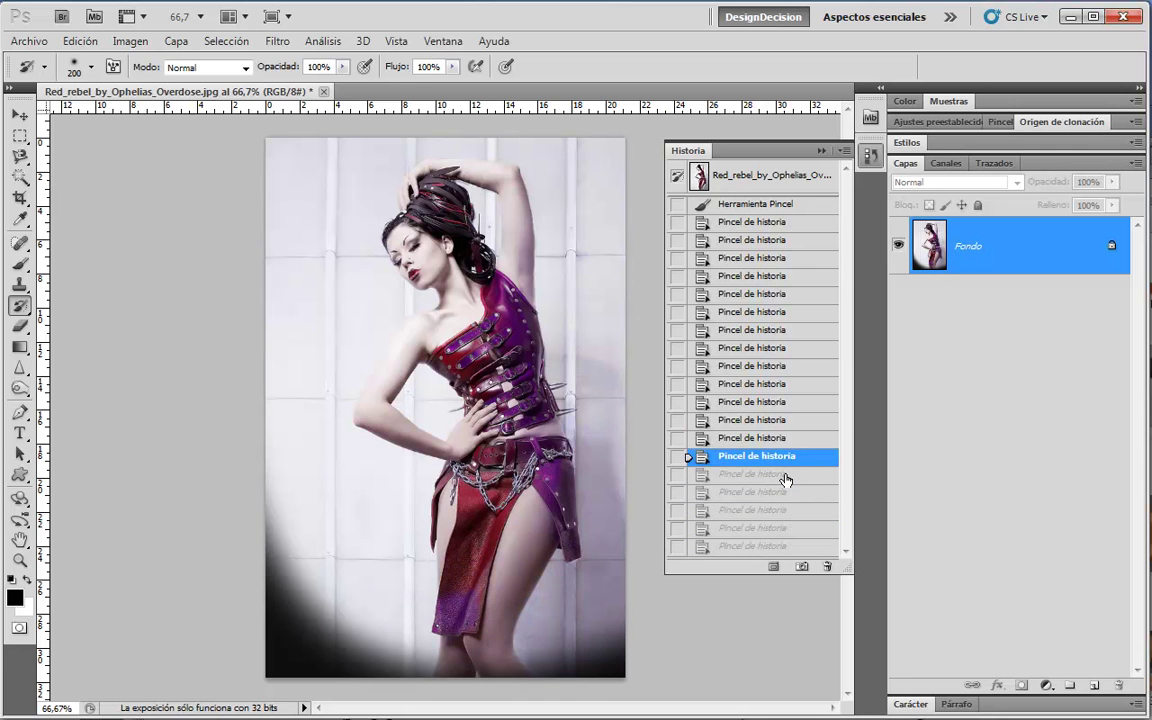
key("ctrl+alt+z")
key("ctrl+alt+z")
key("ctrl+alt+z")
key("ctrl+alt+z")
key("ctrl+alt+z")
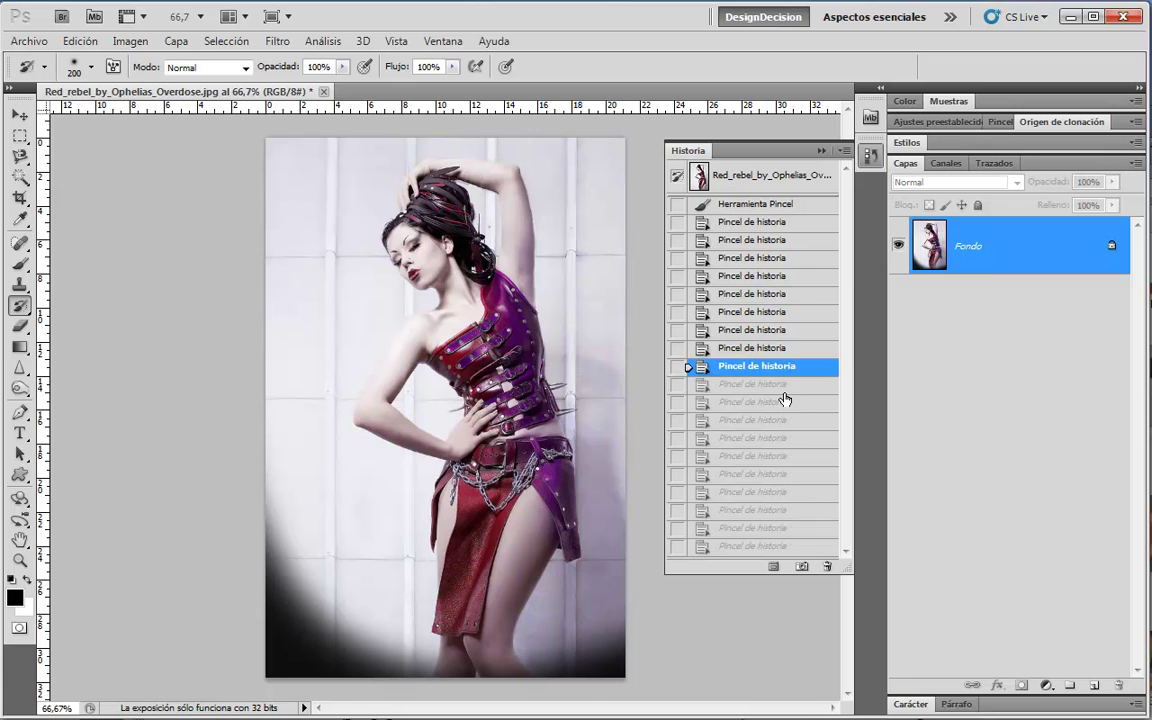
key("ctrl+alt+z")
key("ctrl+alt+z")
key("ctrl+alt+z")
key("ctrl+alt+z")
key("ctrl+alt+z")
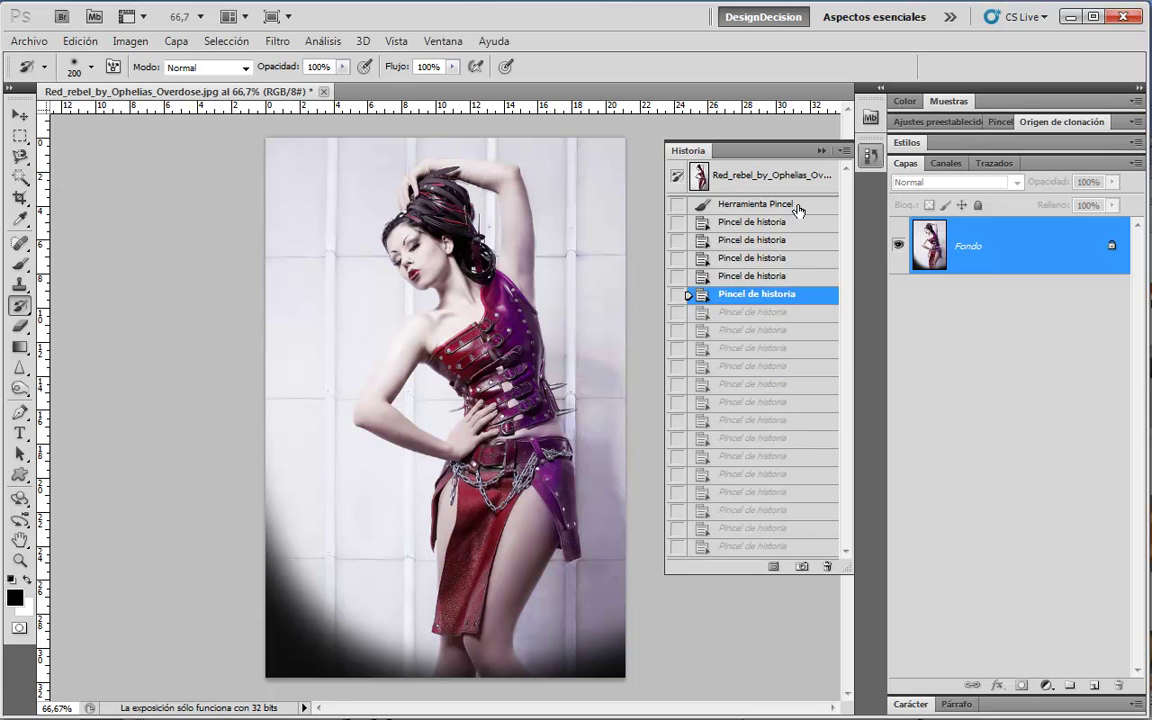
key("ctrl+alt+z")
key("ctrl+alt+z")
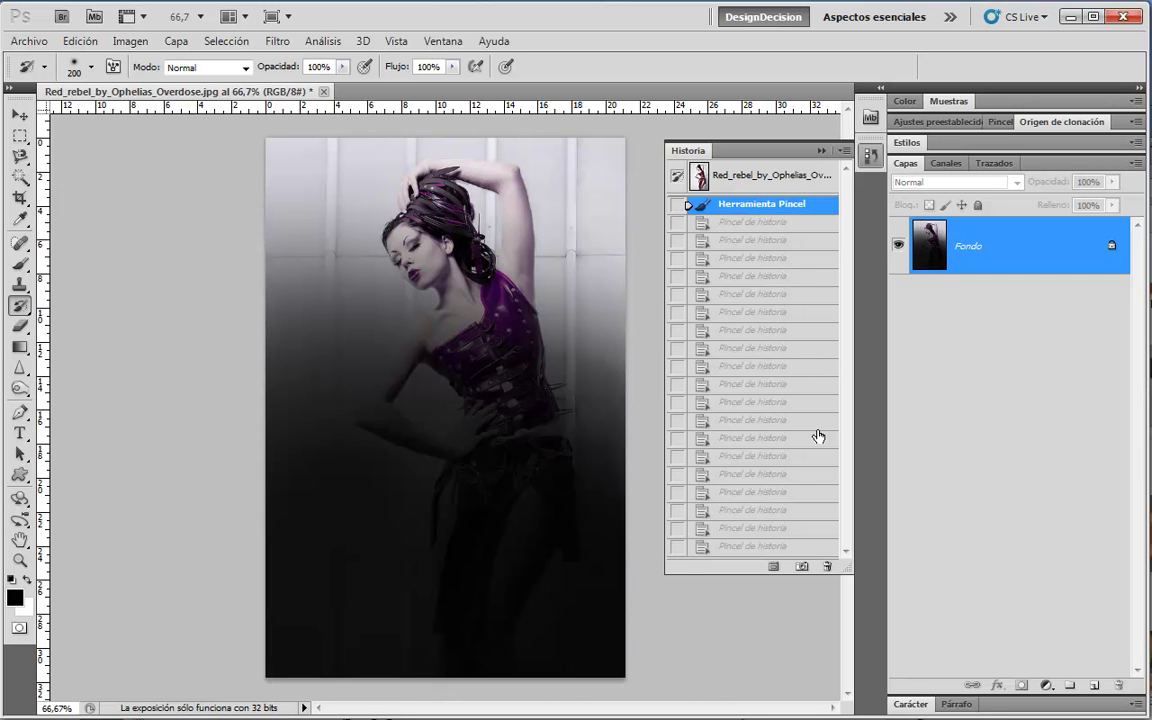
key("ctrl+z")
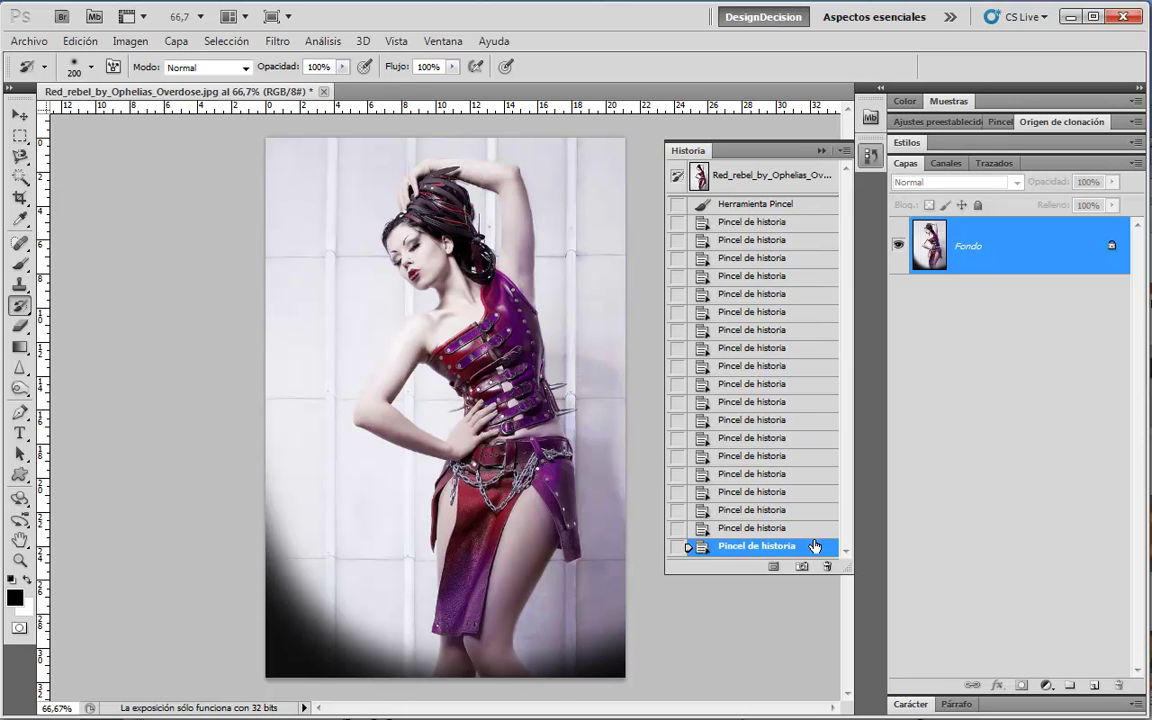
Set Estados de historia to 200 in the Rendimiento preferences and accept the change
left_click(78, 42)
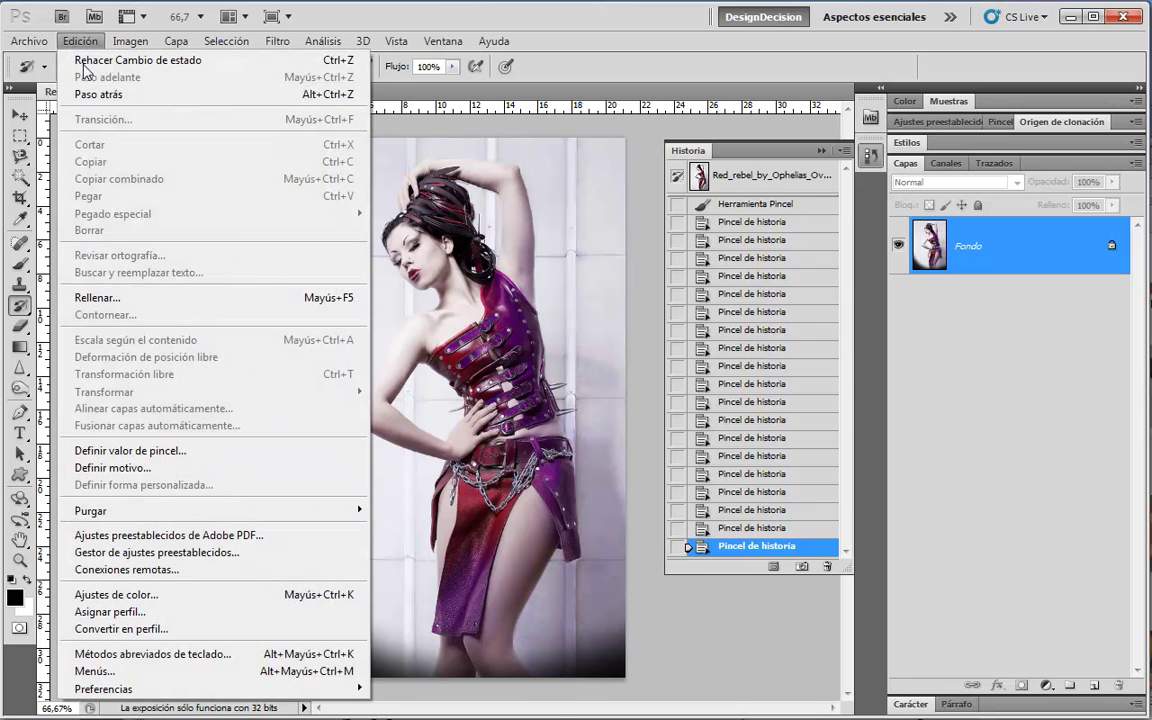
mouse_move(300, 689)
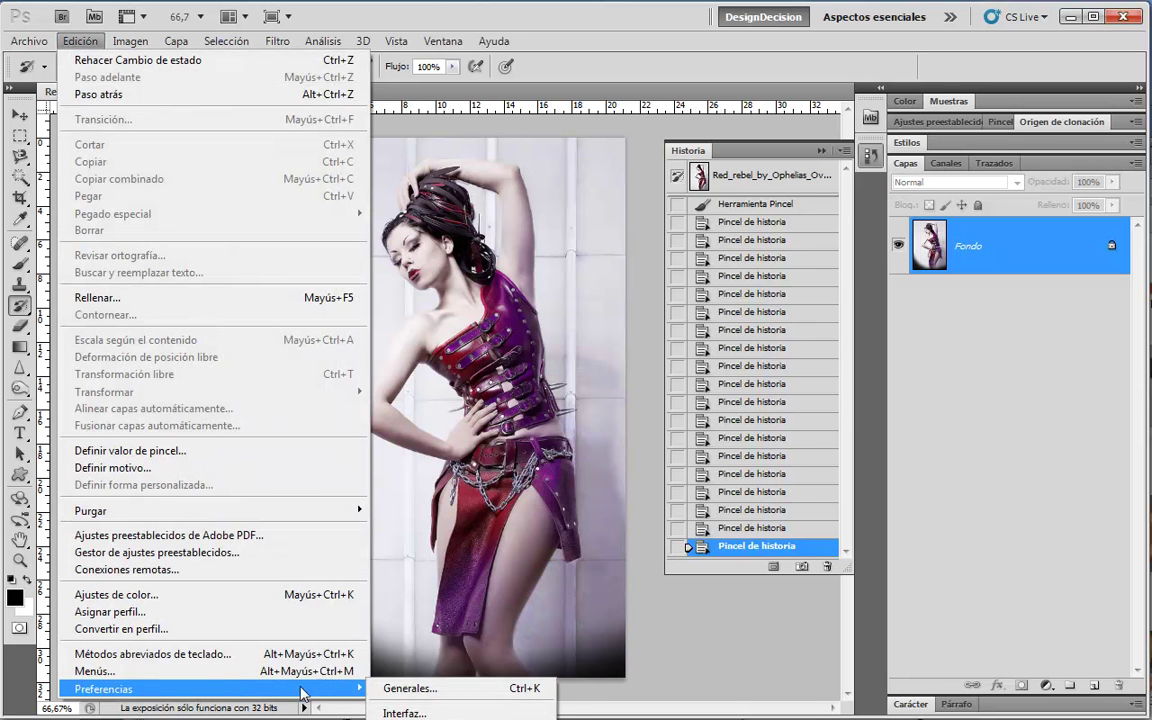
left_click(438, 690)
left_click_drag(700, 158, 567, 42)
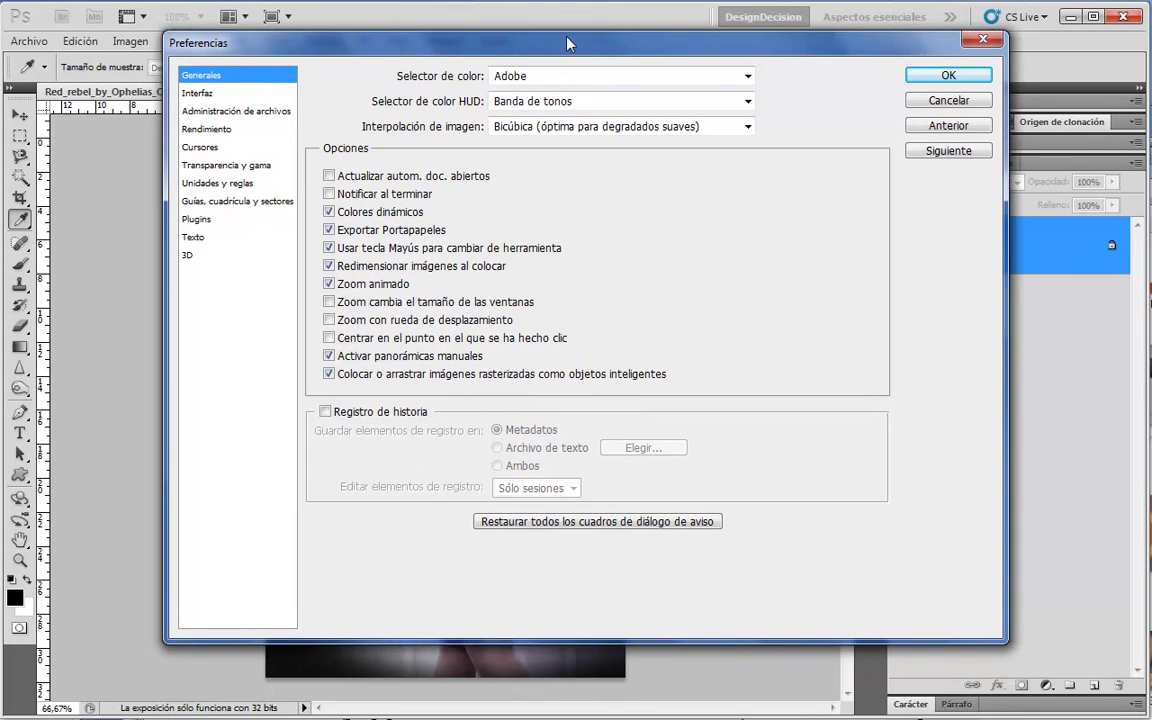
left_click(219, 130)
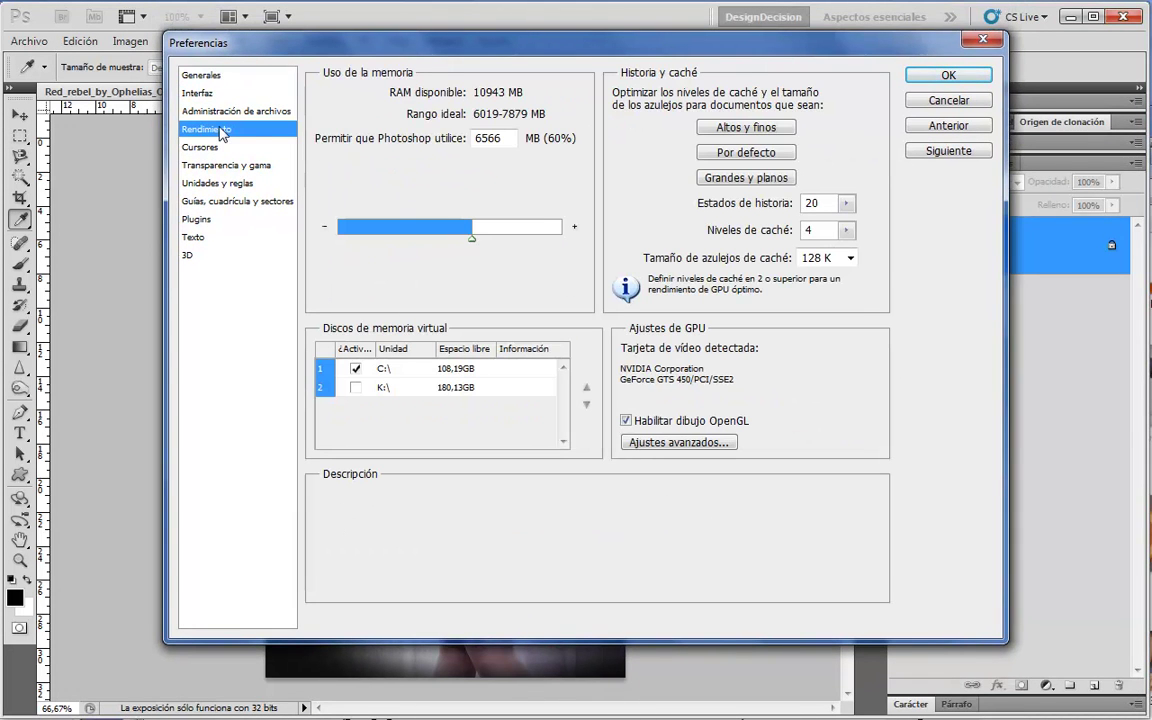
left_click(847, 204)
left_click_drag(851, 225, 951, 254)
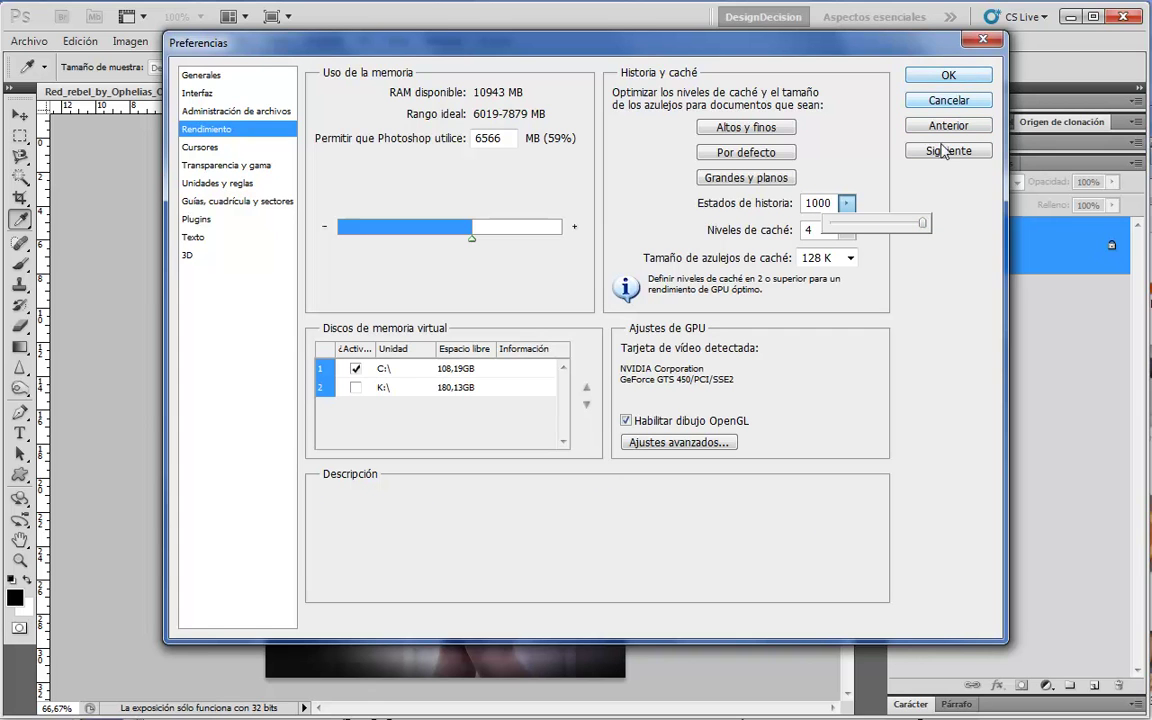
left_click_drag(922, 222, 893, 233)
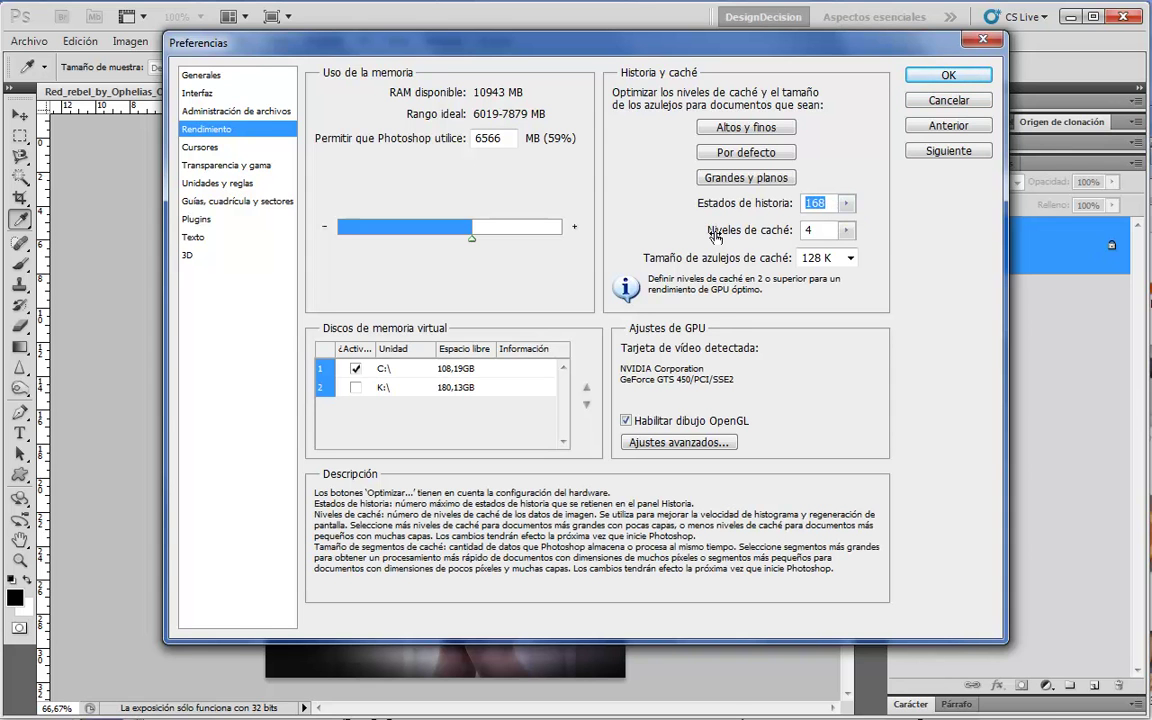
type("200")
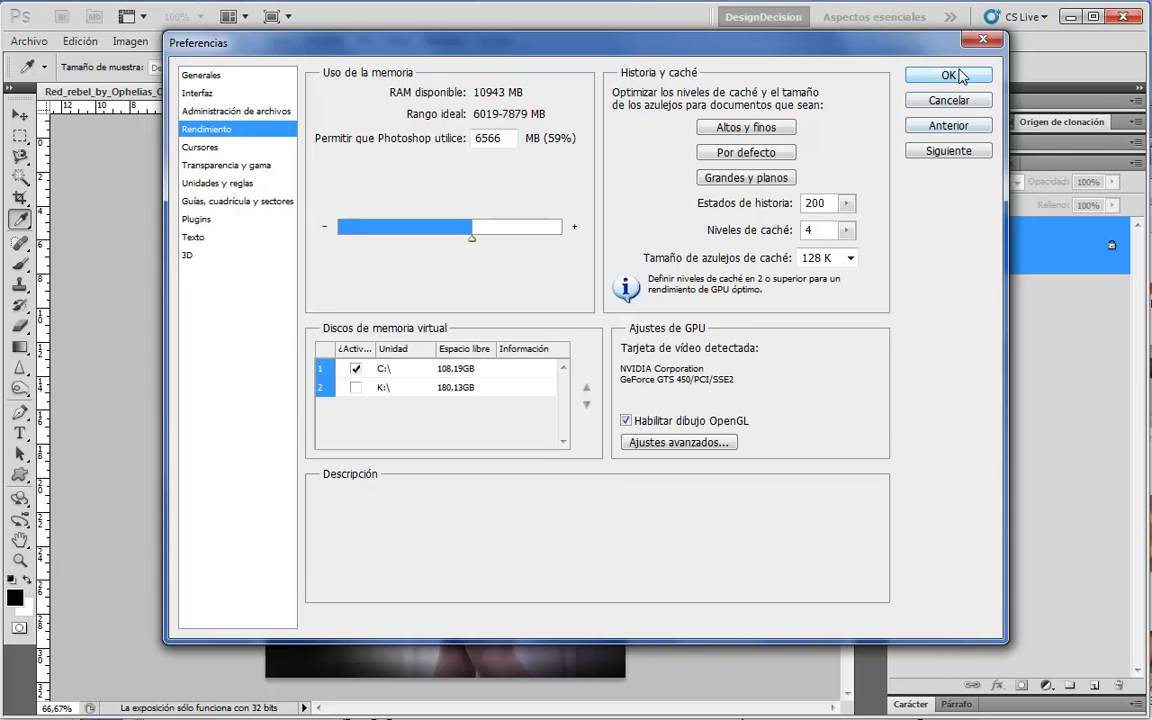
left_click(955, 76)
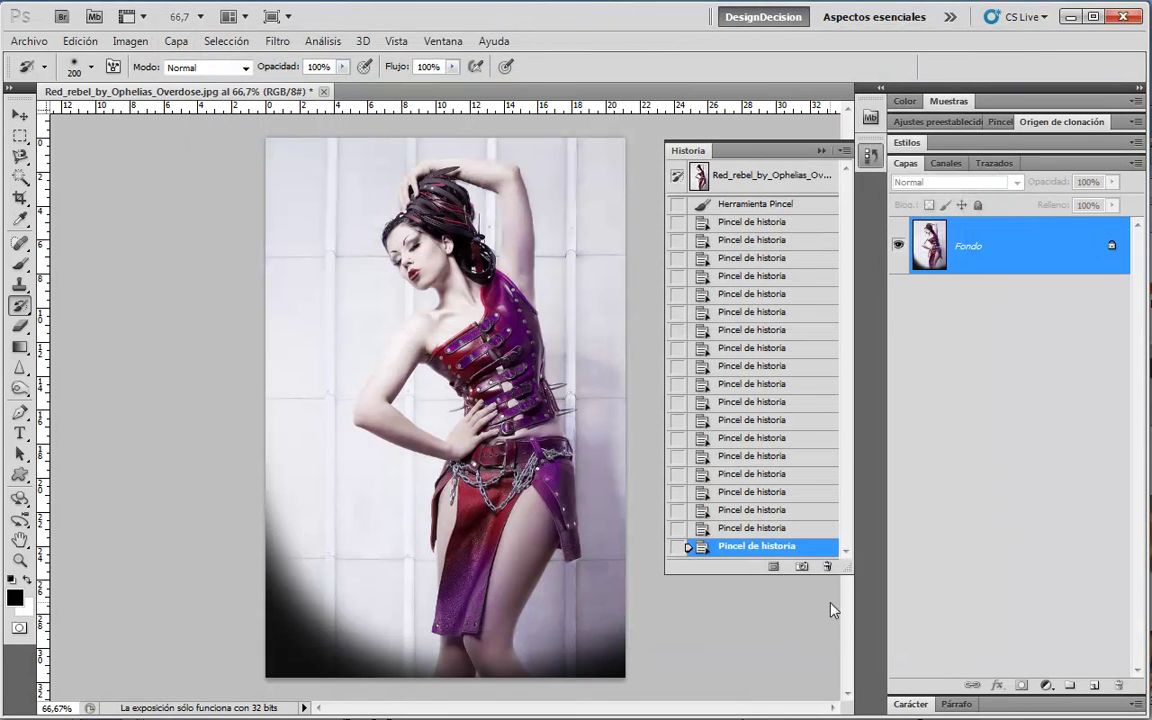